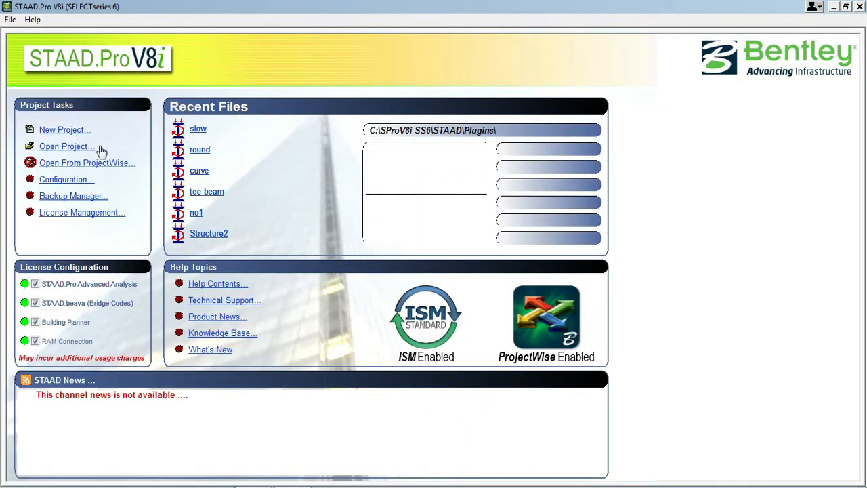
Create a new Space model named mirror with Meter and KiloNewton units, starting with Add Beam
{"action": "left_click", "coordinate": [64, 129]}
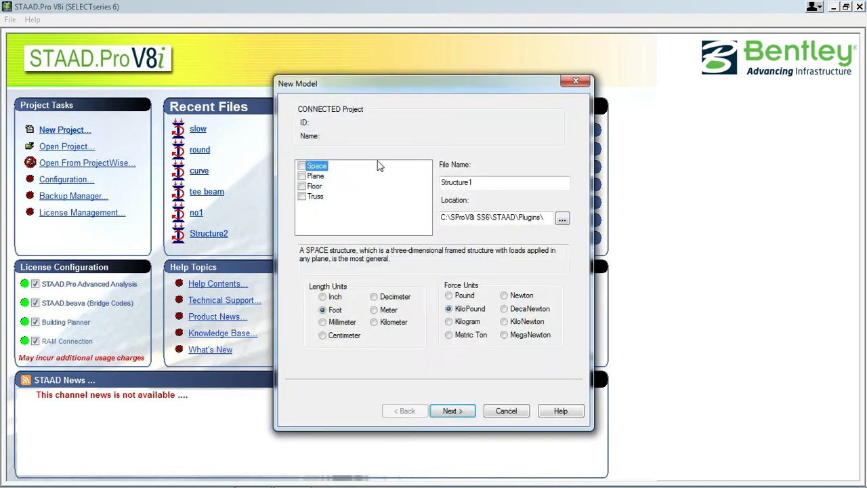
{"action": "left_click", "coordinate": [302, 166]}
{"action": "double_click", "coordinate": [485, 182]}
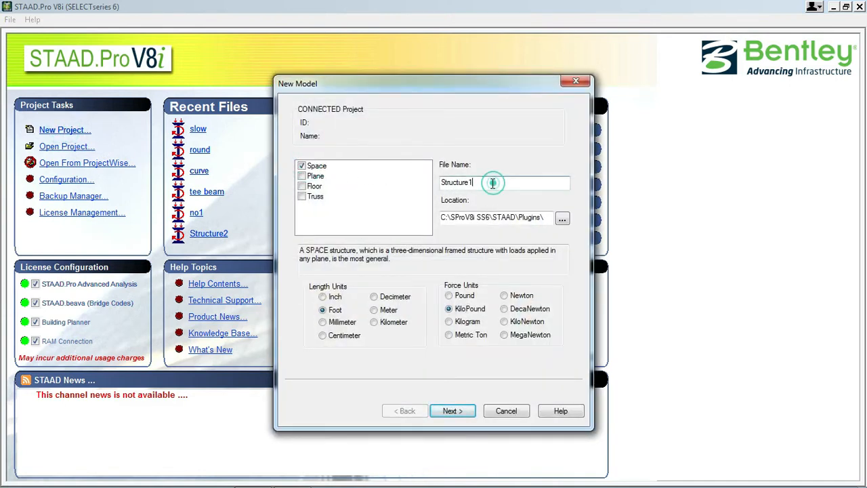
{"action": "type", "text": "mirror"}
{"action": "left_click", "coordinate": [380, 314]}
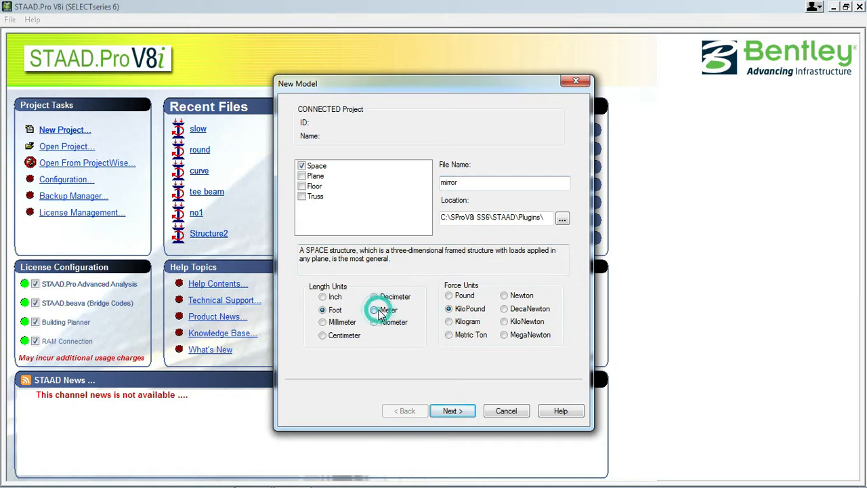
{"action": "left_click", "coordinate": [511, 324]}
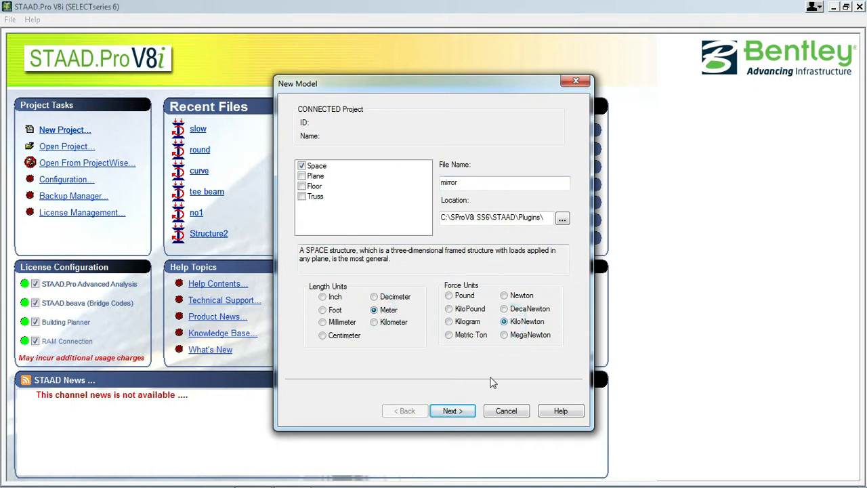
{"action": "left_click", "coordinate": [452, 411]}
{"action": "left_click", "coordinate": [549, 310]}
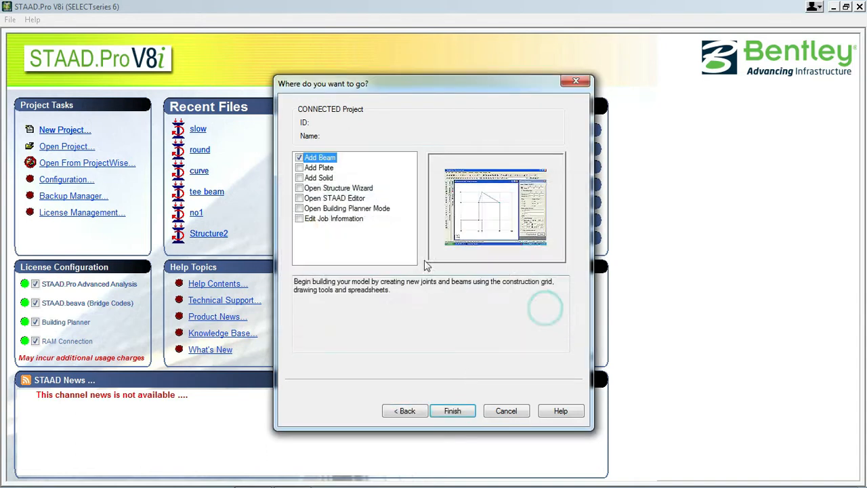
{"action": "left_click", "coordinate": [452, 411]}
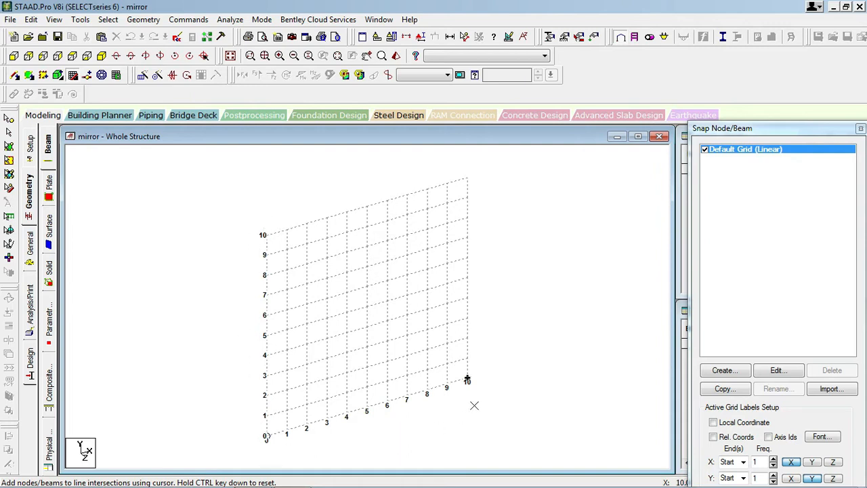
Change the default linear grid's plane to X-Z
{"action": "left_click", "coordinate": [778, 371]}
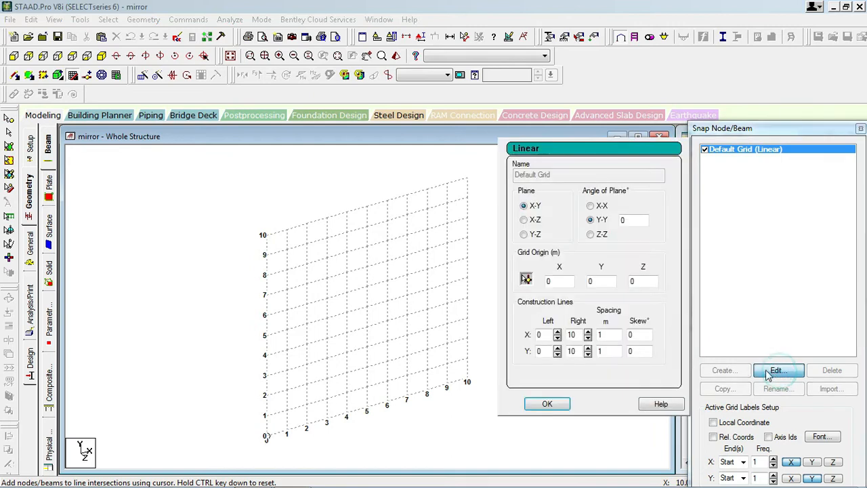
{"action": "left_click", "coordinate": [523, 220]}
{"action": "left_click", "coordinate": [547, 404]}
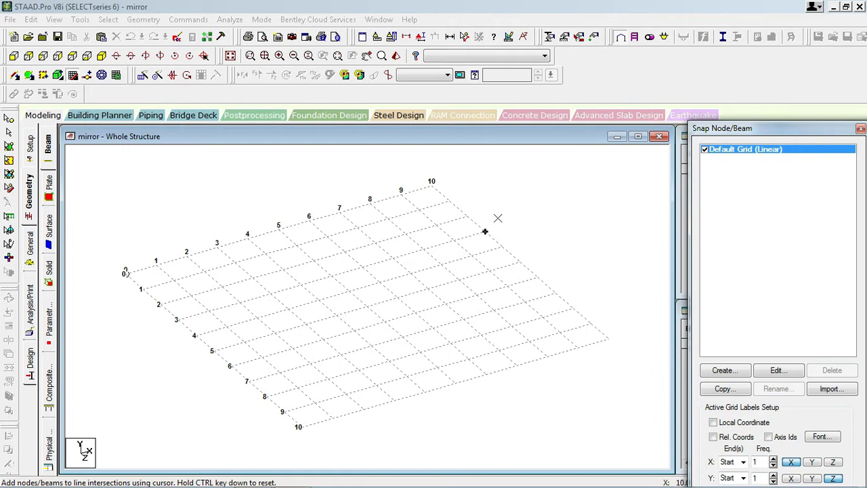
Draw a closed 2 m square of beams between X 8 and 10 and Z 2 and 4, and hide the snap grid
{"action": "left_click", "coordinate": [467, 215]}
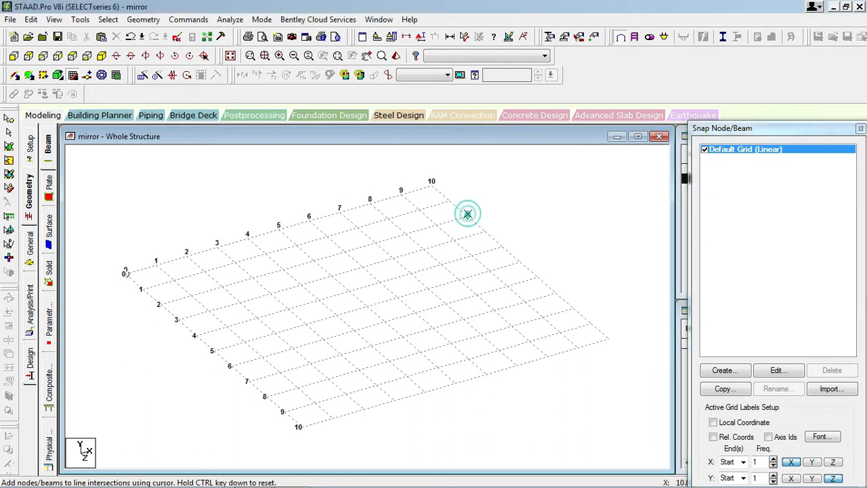
{"action": "left_click", "coordinate": [404, 233]}
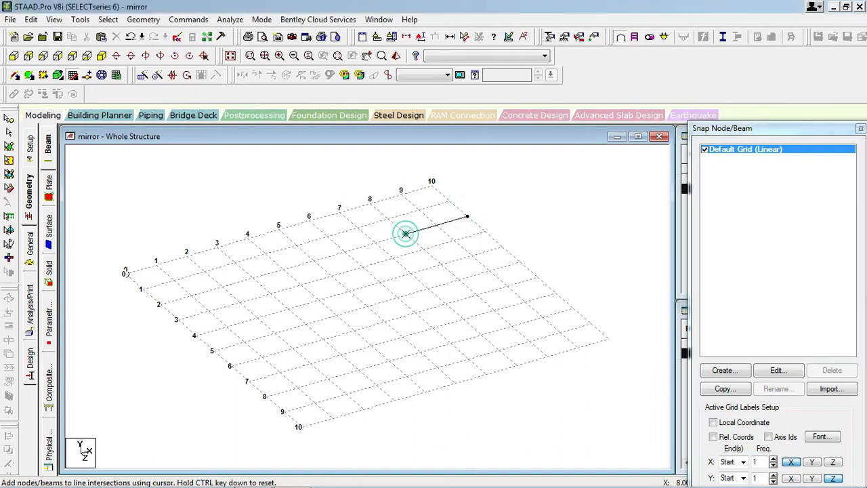
{"action": "left_click", "coordinate": [441, 264]}
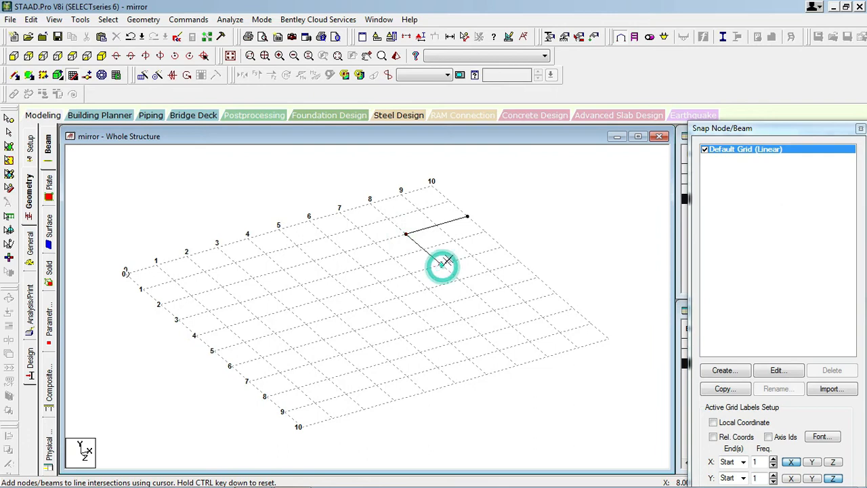
{"action": "left_click", "coordinate": [503, 247]}
{"action": "left_click", "coordinate": [468, 216]}
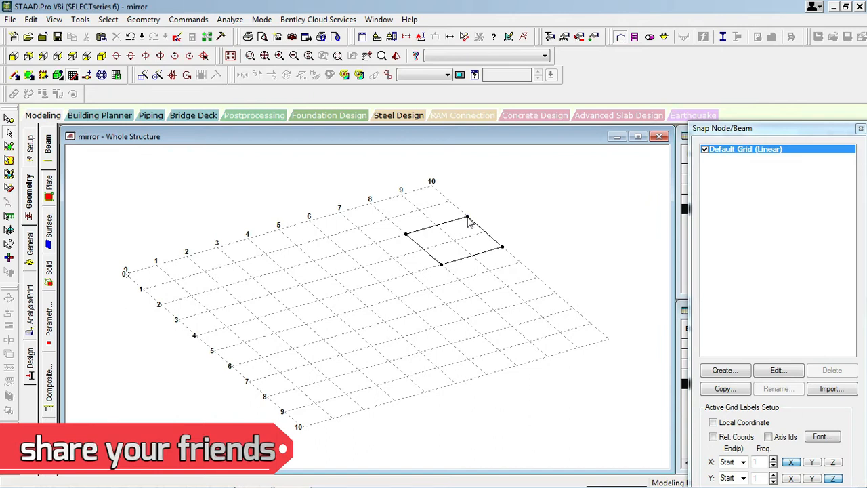
{"action": "left_click", "coordinate": [73, 75]}
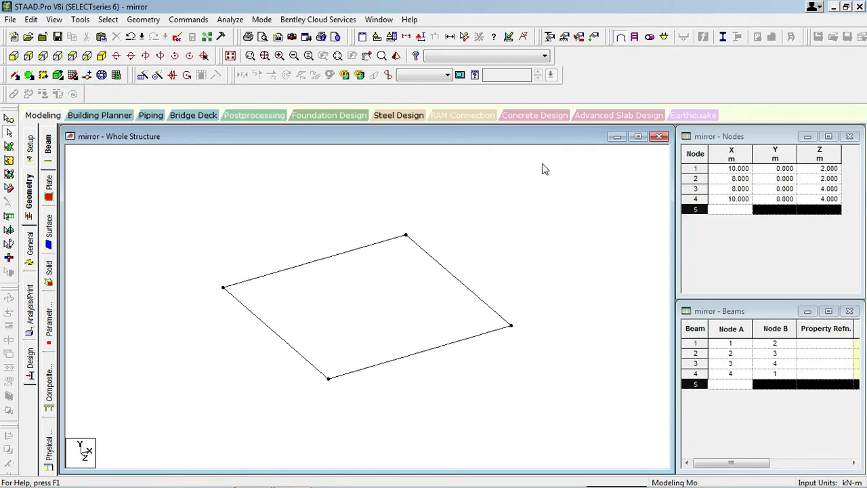
Copy the square's four corner nodes and paste them with a Y offset of -3 m
{"action": "left_click", "coordinate": [8, 118]}
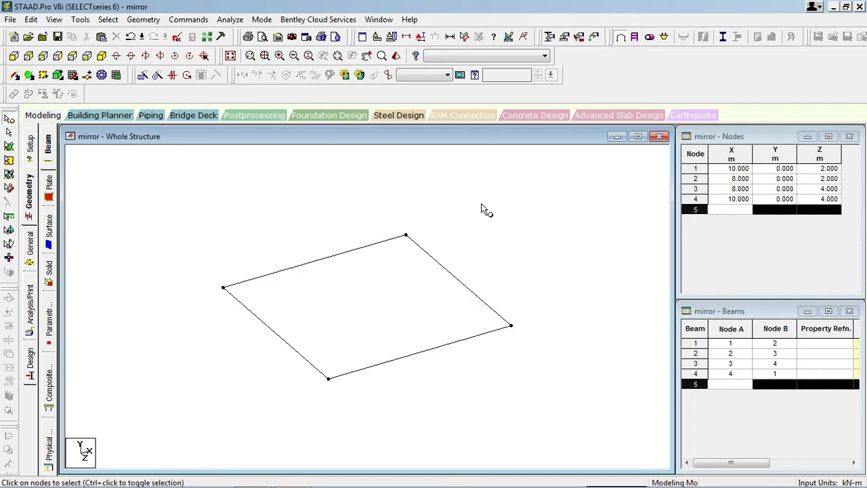
{"action": "left_click_drag", "start_coordinate": [574, 170], "coordinate": [190, 427]}
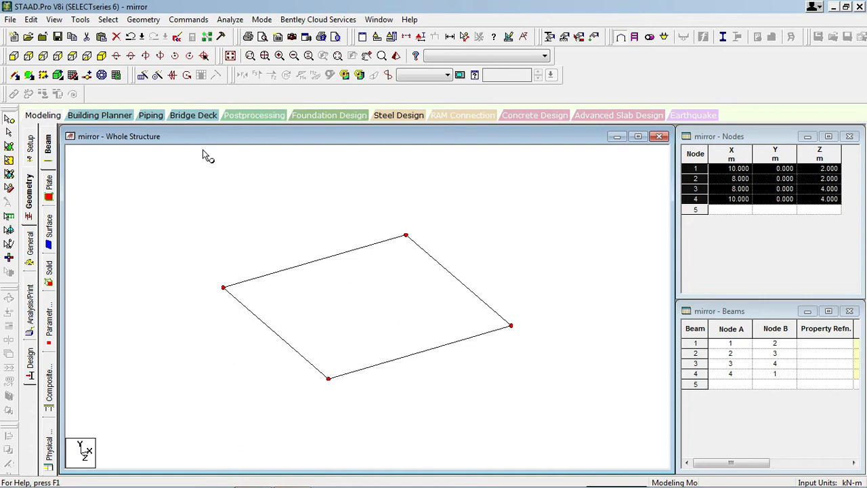
{"action": "key", "text": "ctrl+v"}
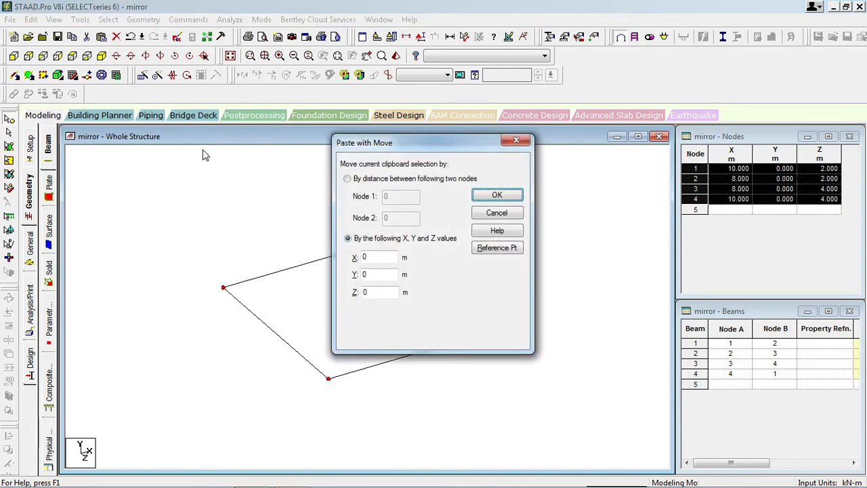
{"action": "double_click", "coordinate": [369, 275]}
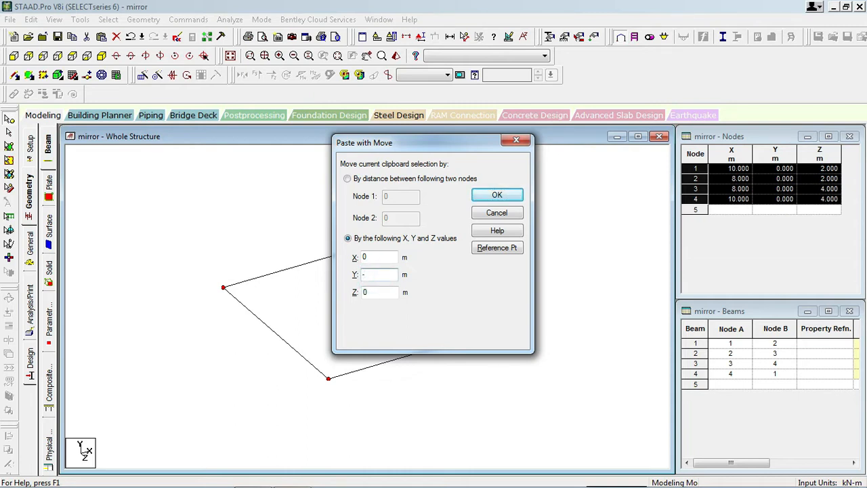
{"action": "type", "text": "-3"}
{"action": "left_click", "coordinate": [486, 198]}
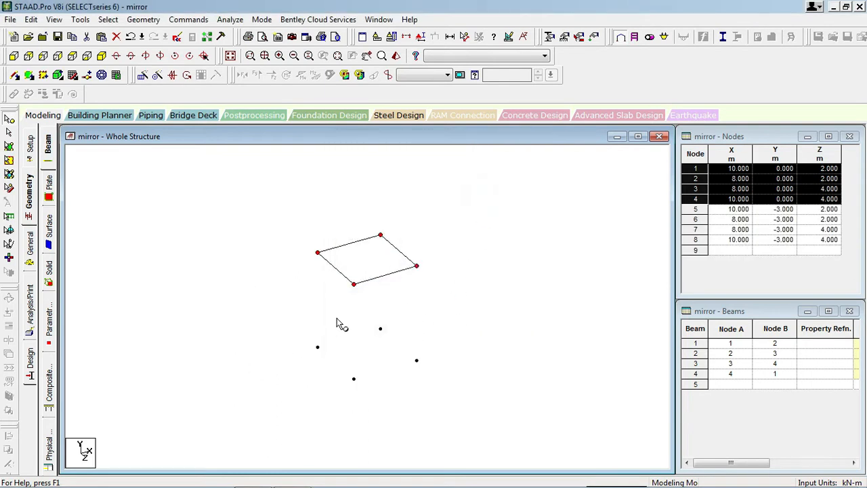
Select all upper and lower nodes and connect them with beams along the Y axis to form the columns
{"action": "left_click_drag", "start_coordinate": [501, 191], "coordinate": [261, 425]}
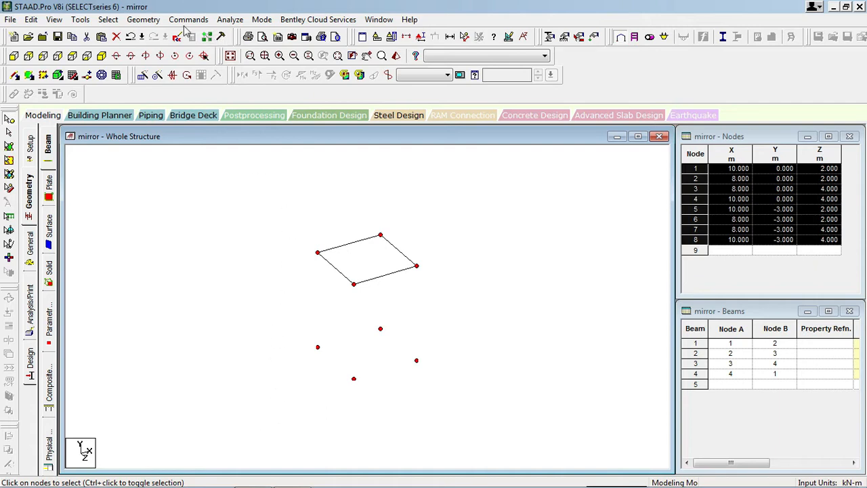
{"action": "left_click", "coordinate": [143, 19]}
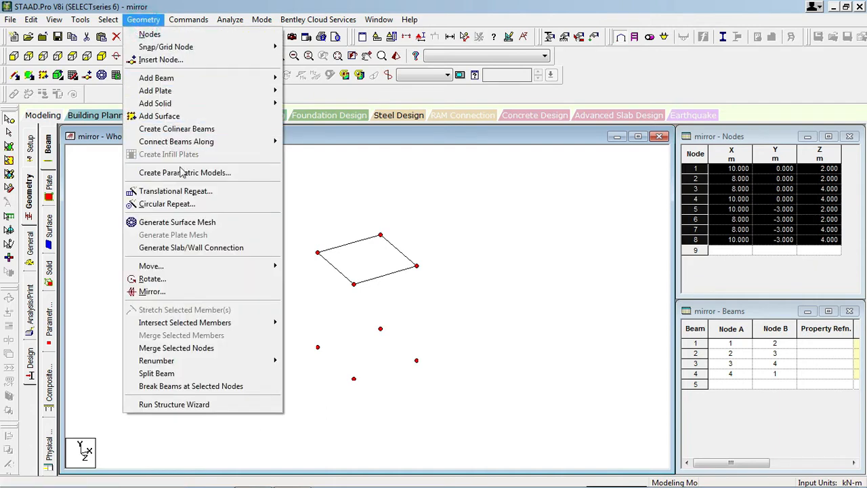
{"action": "mouse_move", "coordinate": [189, 146]}
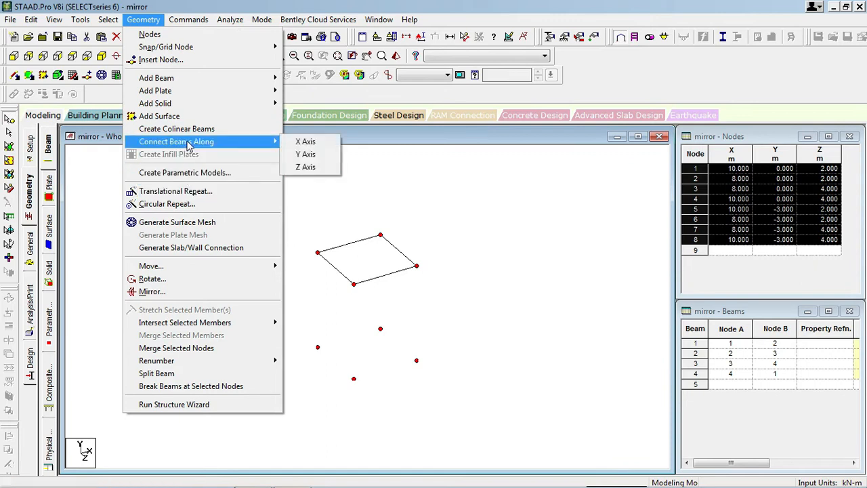
{"action": "left_click", "coordinate": [321, 161]}
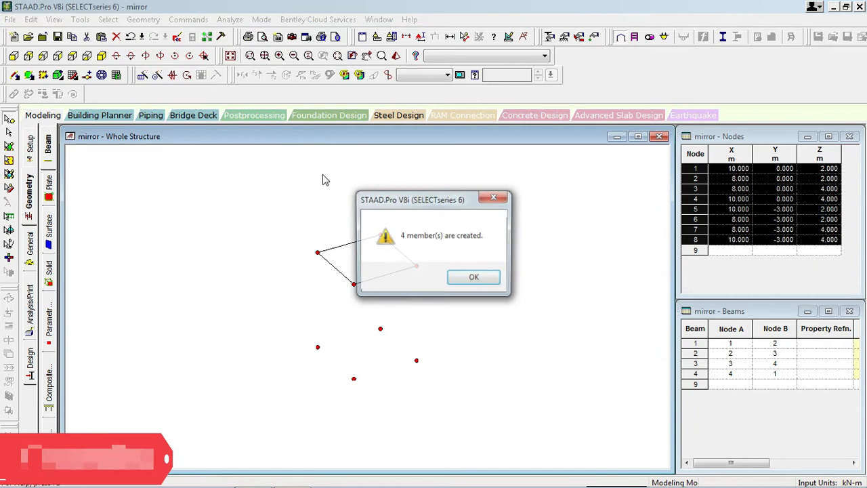
{"action": "left_click", "coordinate": [466, 278]}
{"action": "left_click", "coordinate": [441, 334]}
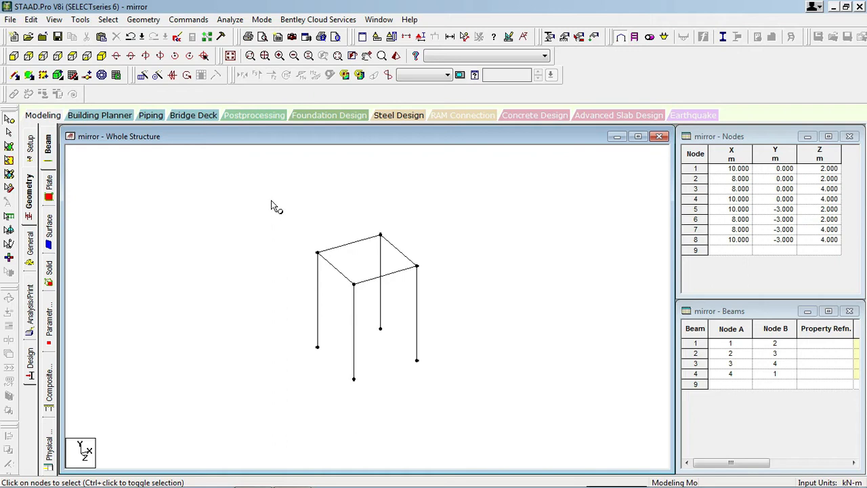
Select the two columns at X = 8 m and the three top beams that meet them
{"action": "left_click", "coordinate": [9, 119]}
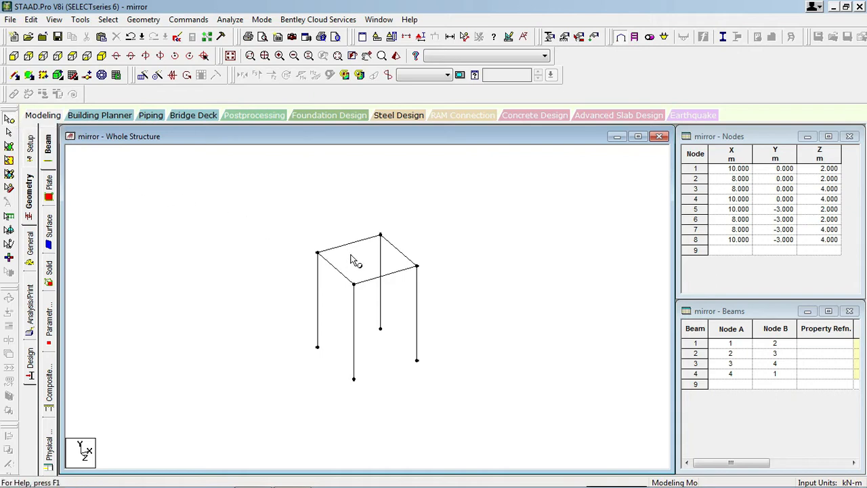
{"action": "left_click", "coordinate": [72, 57]}
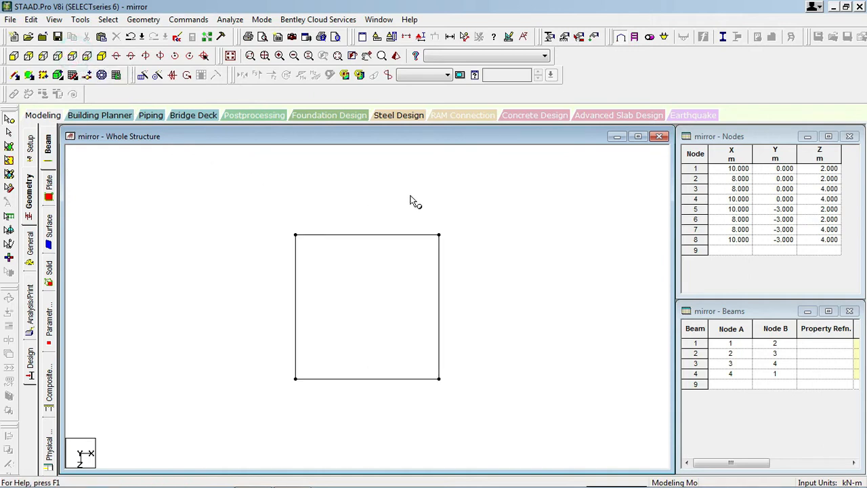
{"action": "left_click_drag", "start_coordinate": [409, 195], "coordinate": [308, 401]}
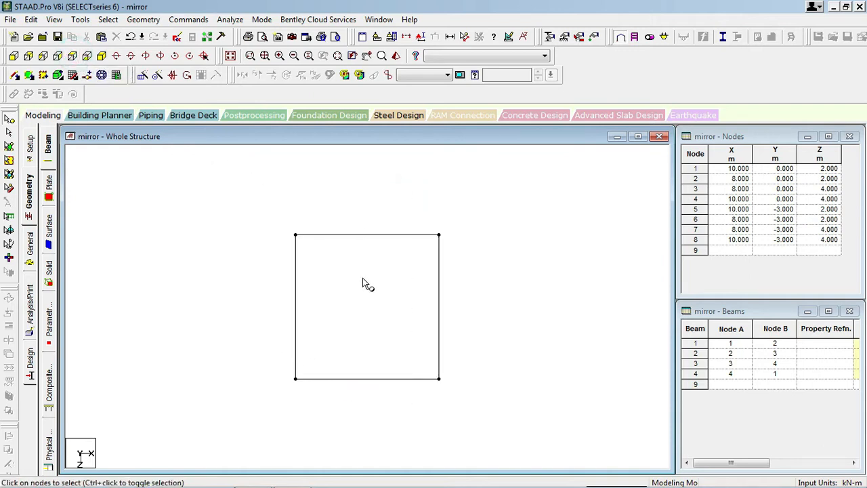
{"action": "left_click", "coordinate": [9, 133]}
{"action": "left_click", "coordinate": [412, 185]}
{"action": "left_click_drag", "start_coordinate": [357, 402], "coordinate": [272, 435]}
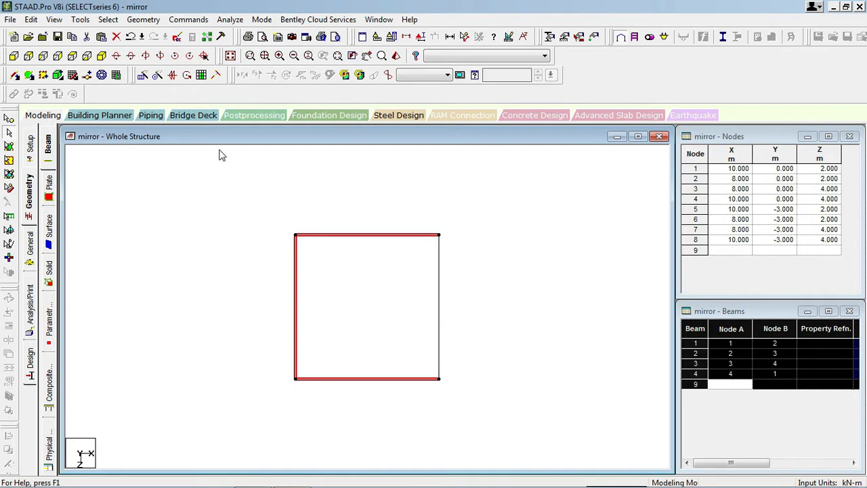
{"action": "left_click", "coordinate": [102, 56]}
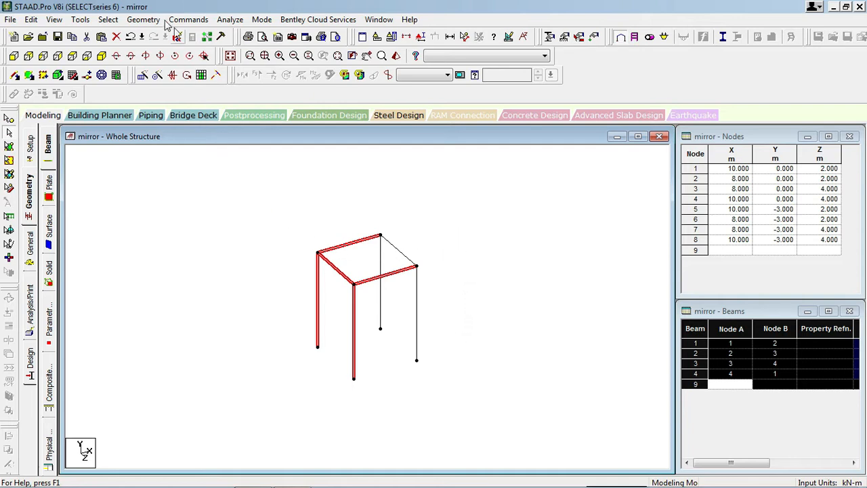
{"action": "left_click", "coordinate": [143, 19]}
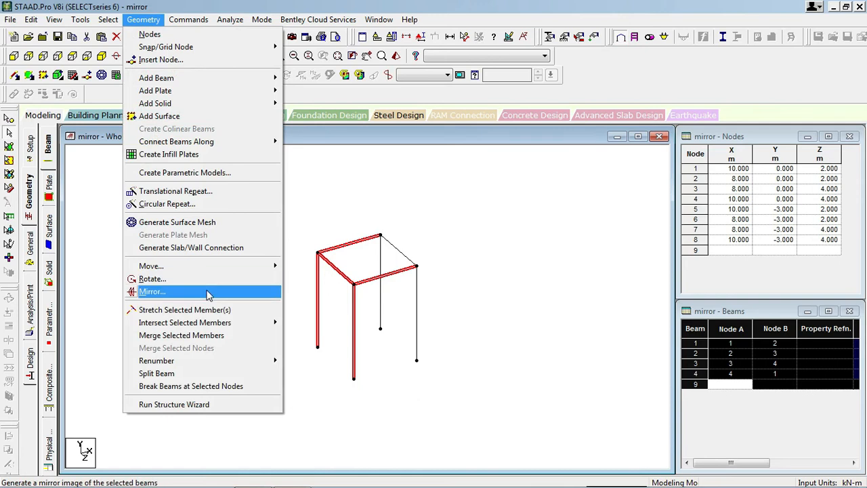
{"action": "left_click", "coordinate": [208, 291]}
{"action": "left_click_drag", "start_coordinate": [483, 147], "coordinate": [648, 145]}
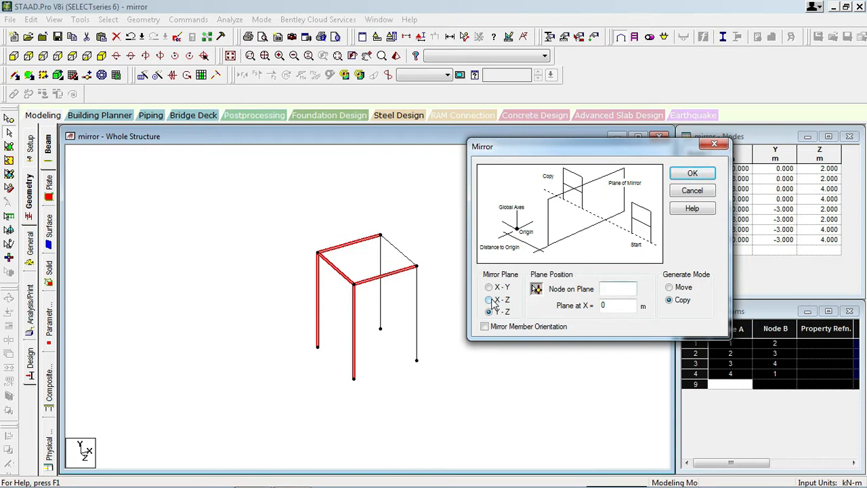
{"action": "type", "text": "N"}
{"action": "left_click", "coordinate": [689, 190]}
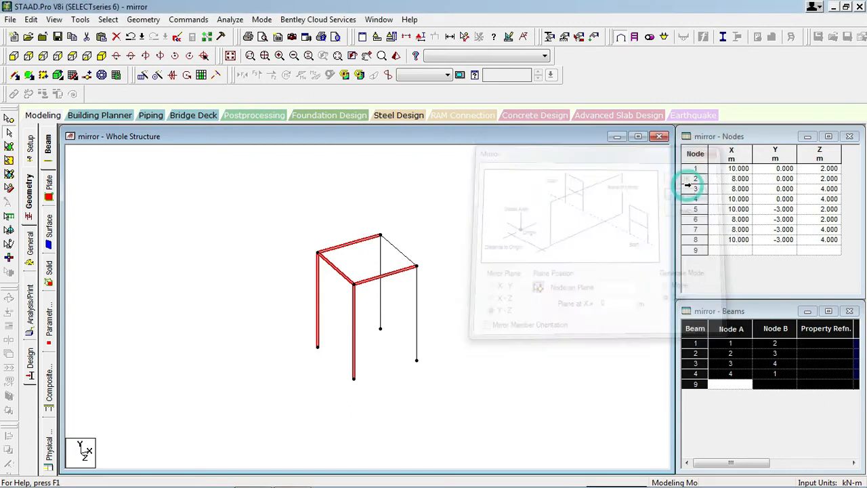
Show the node numbers and mirror the selected members as a copy about the Y-Z plane through a node at X = 10 m
{"action": "key", "text": "shift+n"}
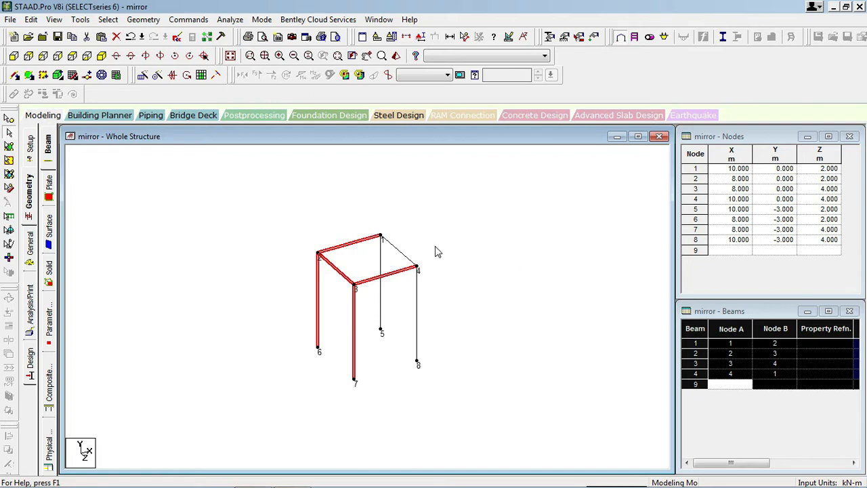
{"action": "left_click", "coordinate": [140, 20]}
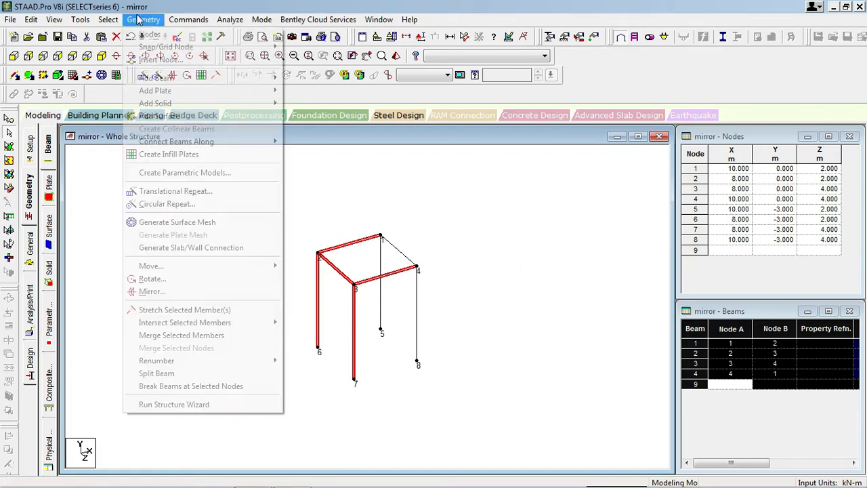
{"action": "left_click", "coordinate": [190, 292]}
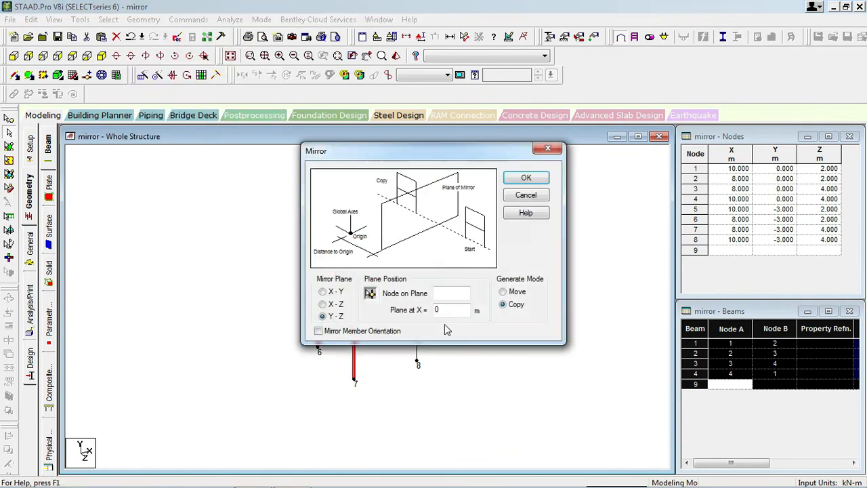
{"action": "left_click_drag", "start_coordinate": [455, 155], "coordinate": [714, 147]}
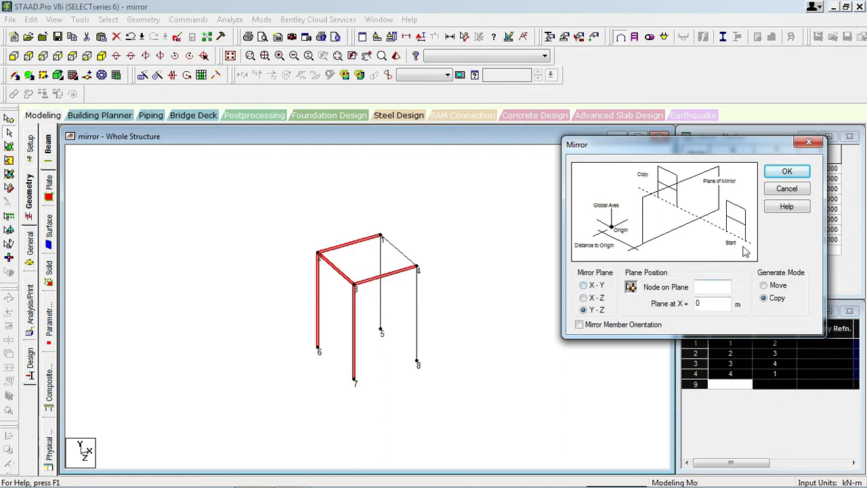
{"action": "left_click", "coordinate": [706, 286]}
{"action": "left_click", "coordinate": [768, 299]}
{"action": "left_click", "coordinate": [786, 171]}
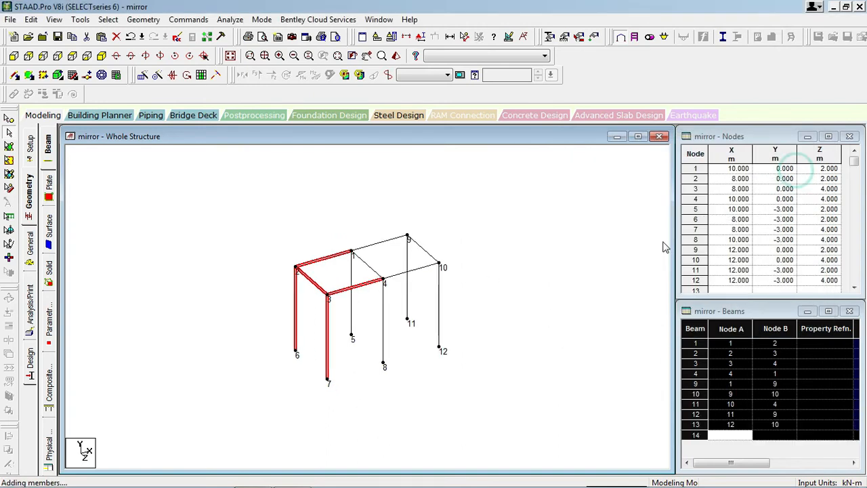
{"action": "left_click", "coordinate": [476, 281]}
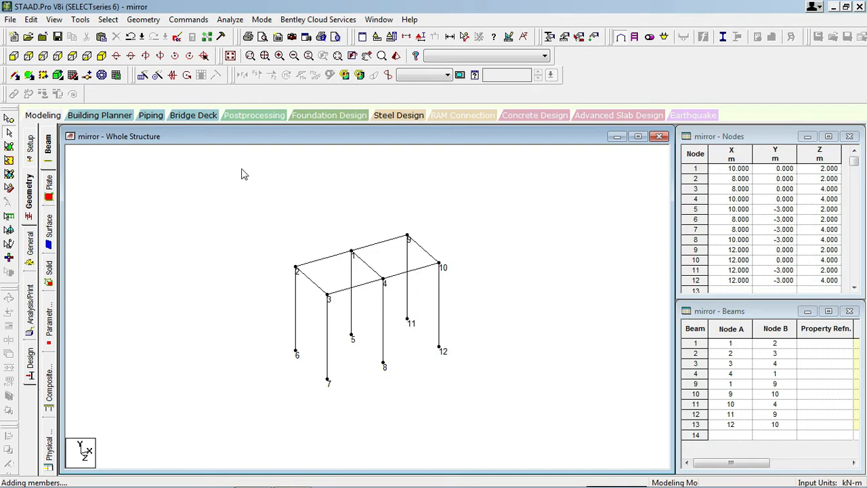
Select the columns and beams at Z = 2 m plus the three beams running from Z = 2 to Z = 4 m
{"action": "left_click", "coordinate": [75, 56]}
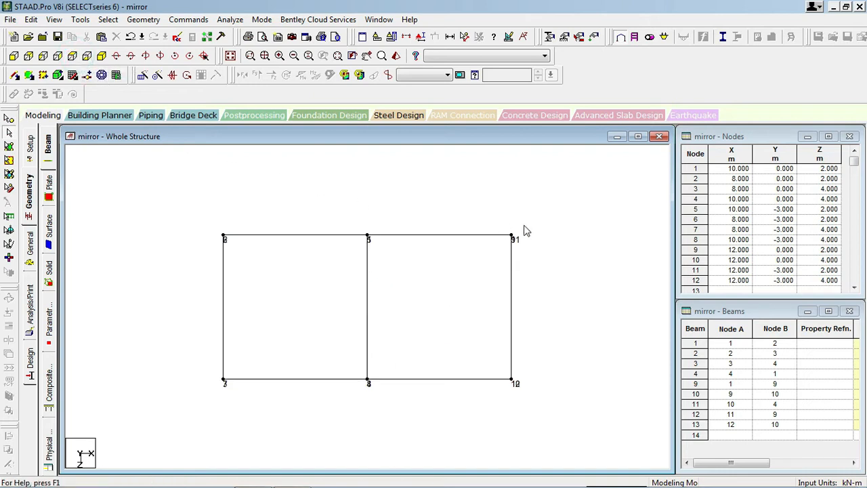
{"action": "left_click_drag", "start_coordinate": [550, 208], "coordinate": [208, 366]}
{"action": "left_click", "coordinate": [102, 56]}
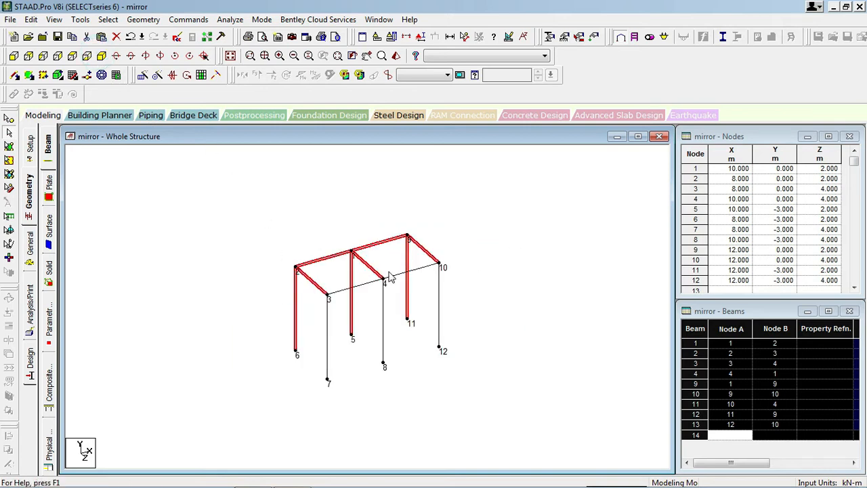
Mirror the selected members as a copy about the X-Y plane through node 10, and save the modified structure
{"action": "left_click", "coordinate": [143, 19]}
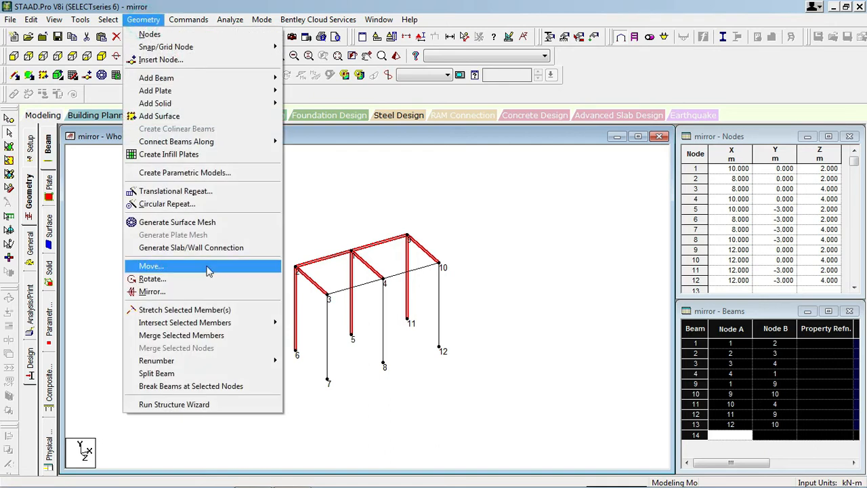
{"action": "left_click", "coordinate": [210, 292]}
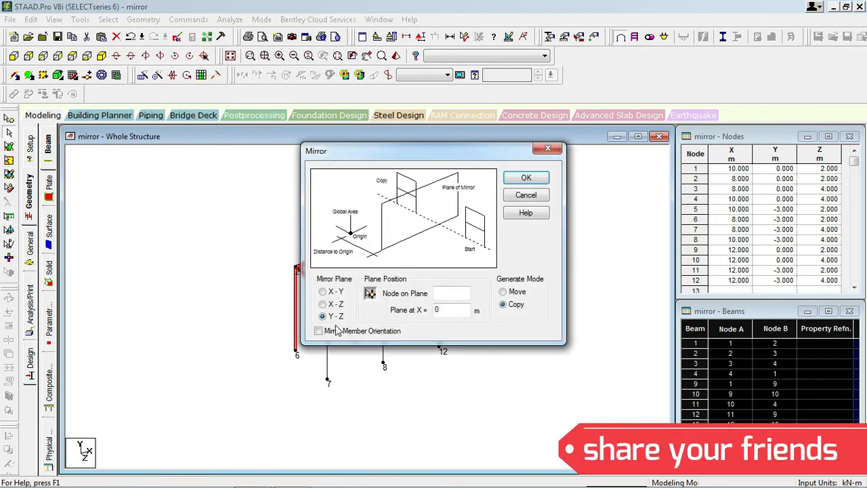
{"action": "left_click_drag", "start_coordinate": [469, 157], "coordinate": [758, 136]}
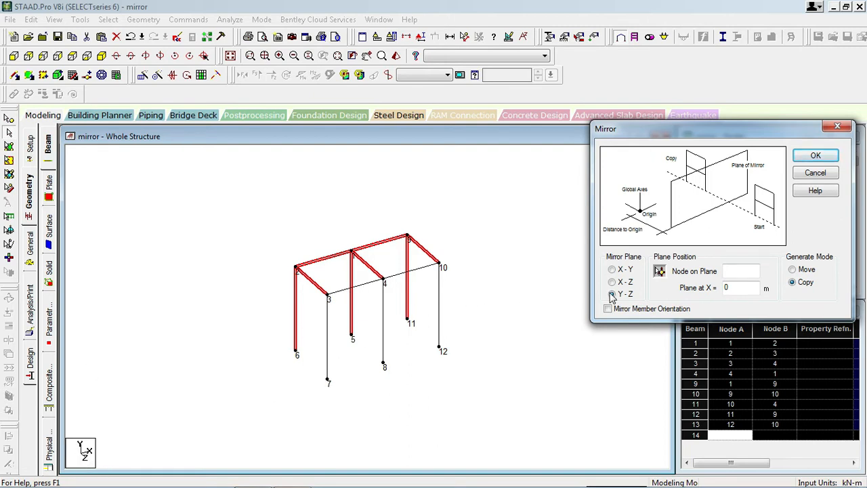
{"action": "left_click", "coordinate": [612, 270]}
{"action": "left_click", "coordinate": [726, 270]}
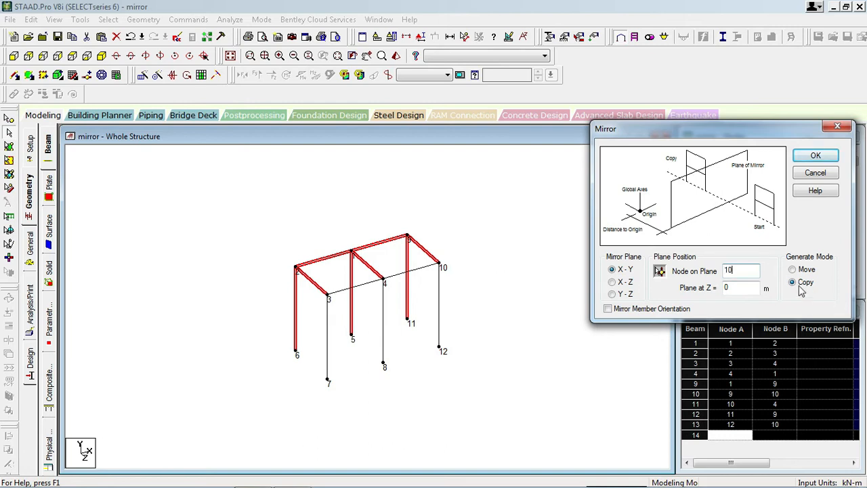
{"action": "left_click", "coordinate": [808, 158]}
{"action": "left_click", "coordinate": [719, 256]}
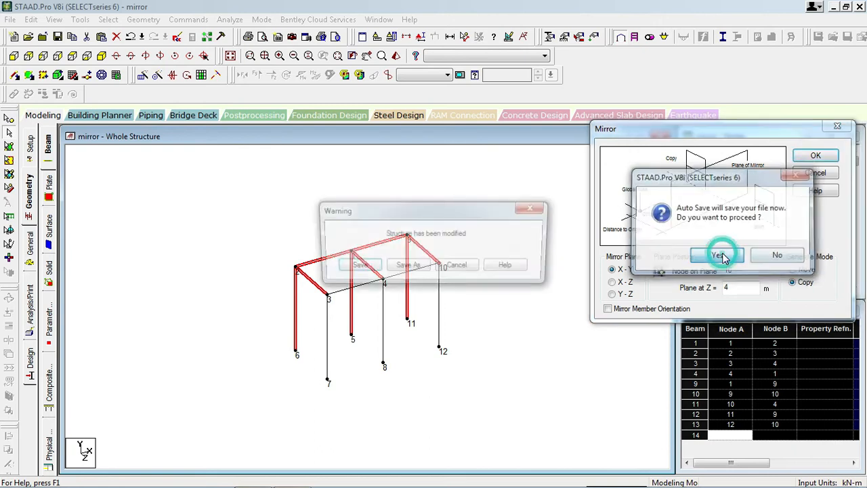
{"action": "left_click", "coordinate": [360, 263]}
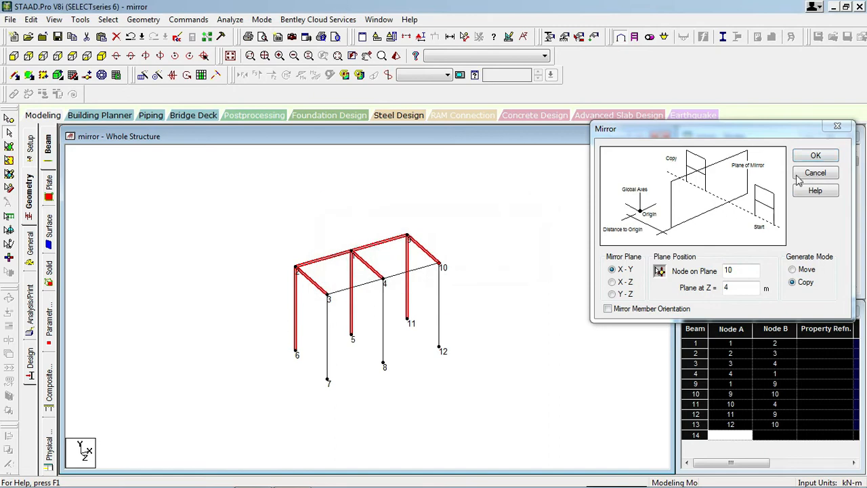
{"action": "left_click", "coordinate": [815, 157]}
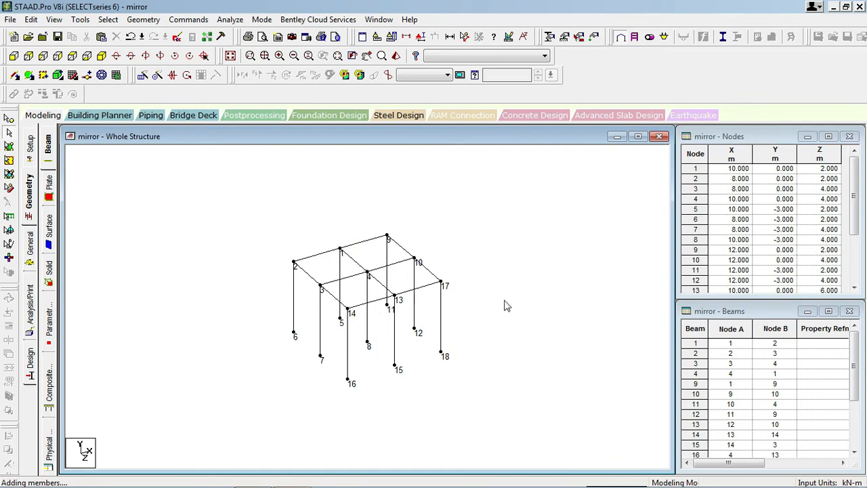
{"action": "scroll", "coordinate": [371, 284], "scroll_direction": "up", "scroll_amount": 3}
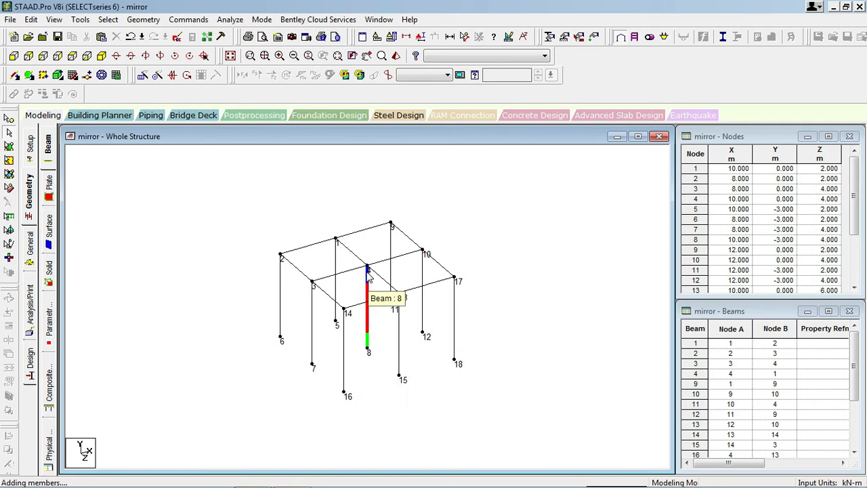
{"action": "left_click", "coordinate": [359, 182]}
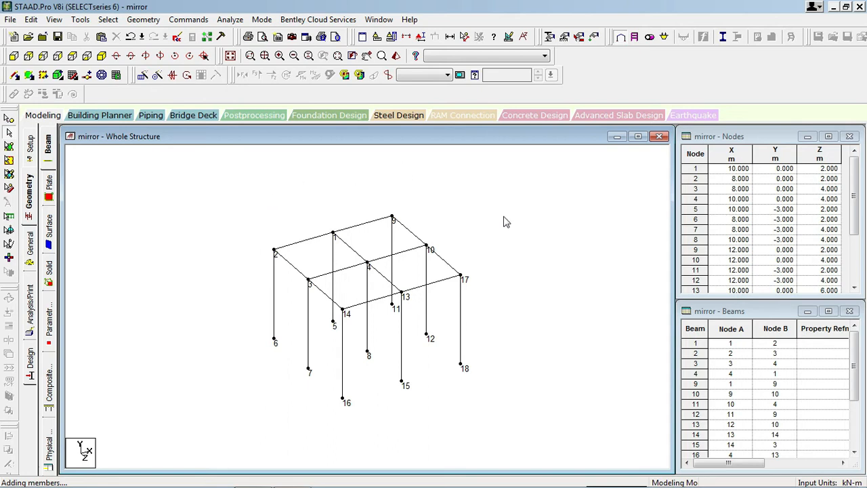
Select the whole frame and apply Translational Repeat along Y with 3 linked steps of 3 m spacing
{"action": "left_click_drag", "start_coordinate": [526, 176], "coordinate": [232, 453]}
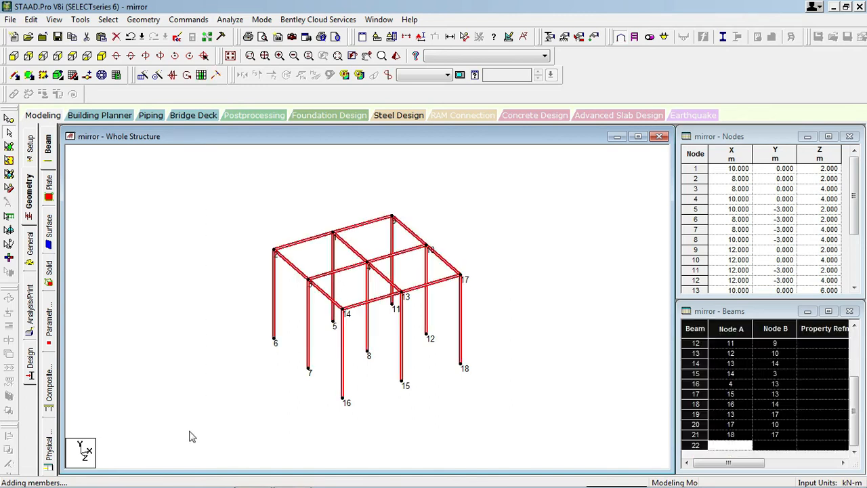
{"action": "left_click", "coordinate": [142, 76]}
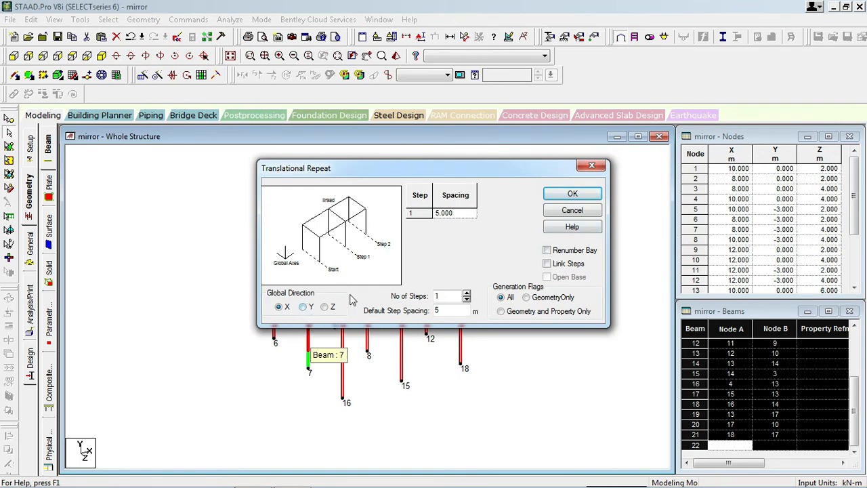
{"action": "left_click_drag", "start_coordinate": [443, 173], "coordinate": [462, 123]}
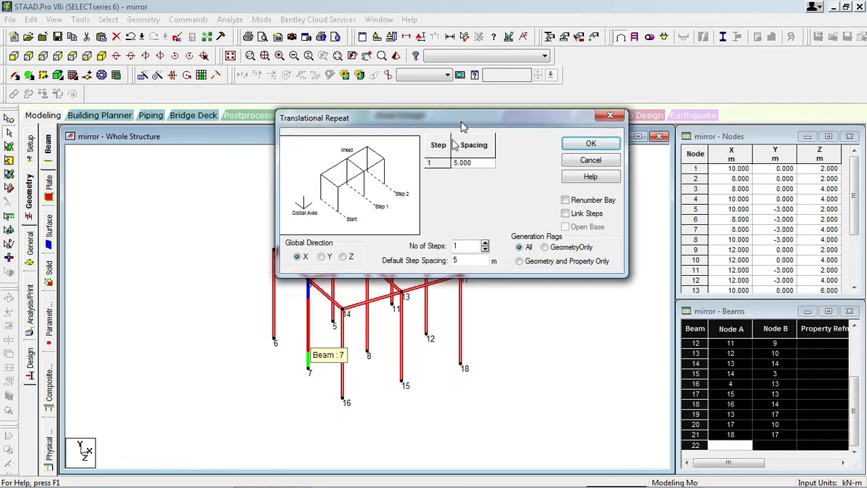
{"action": "left_click", "coordinate": [321, 256]}
{"action": "left_click", "coordinate": [485, 242]}
{"action": "left_click", "coordinate": [485, 242]}
{"action": "double_click", "coordinate": [457, 259]}
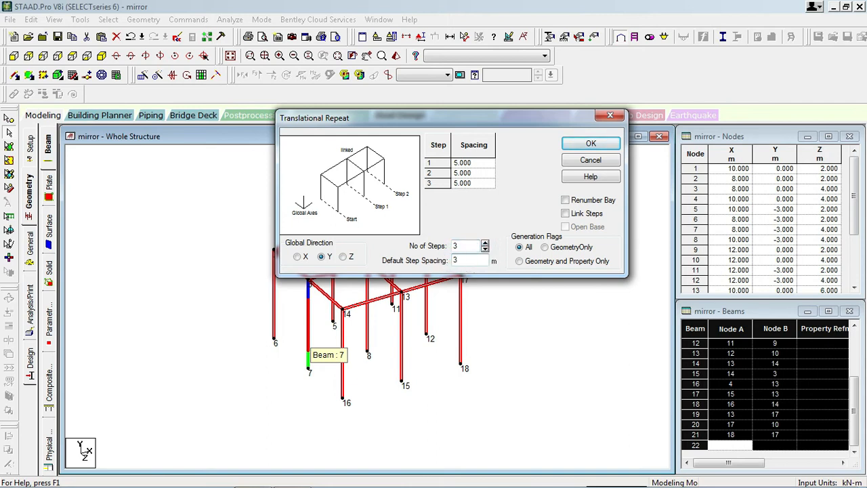
{"action": "left_click", "coordinate": [582, 213]}
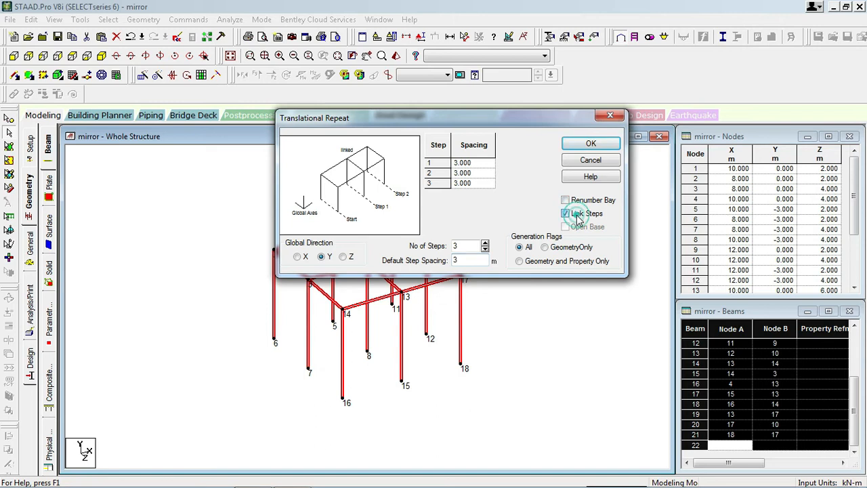
{"action": "left_click", "coordinate": [590, 144]}
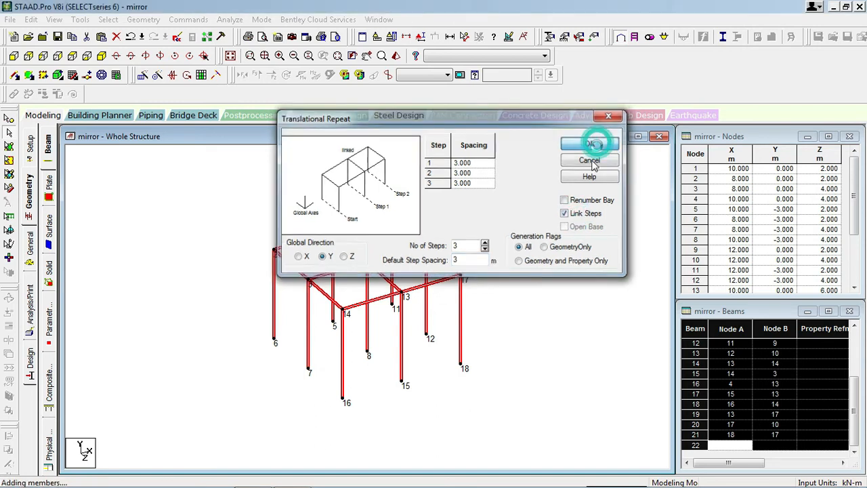
{"action": "scroll", "coordinate": [365, 352], "scroll_direction": "up", "scroll_amount": 3}
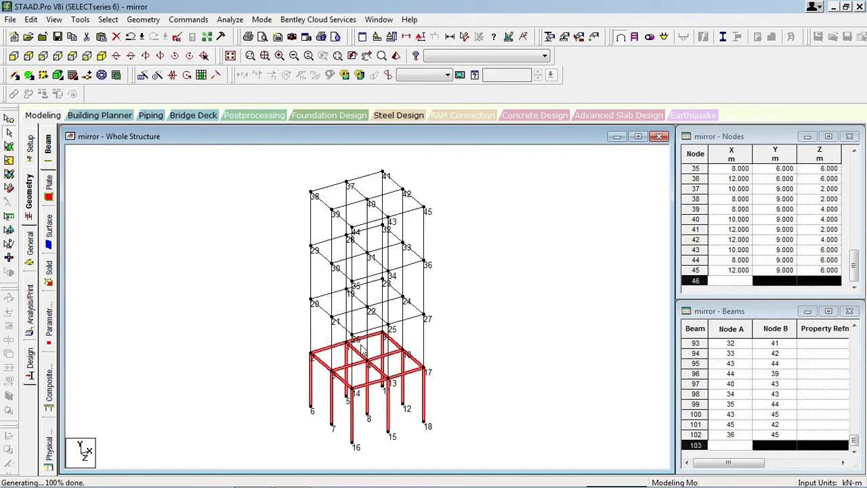
{"action": "scroll", "coordinate": [384, 278], "scroll_direction": "down", "scroll_amount": 1}
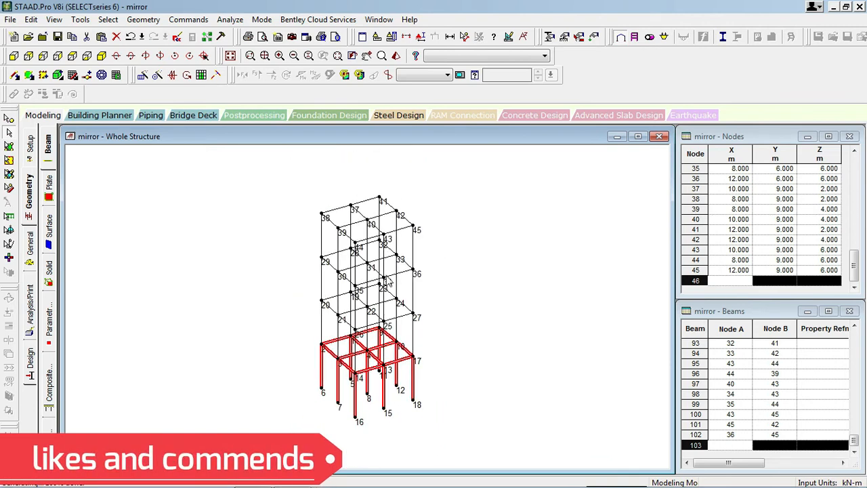
{"action": "left_click", "coordinate": [513, 295]}
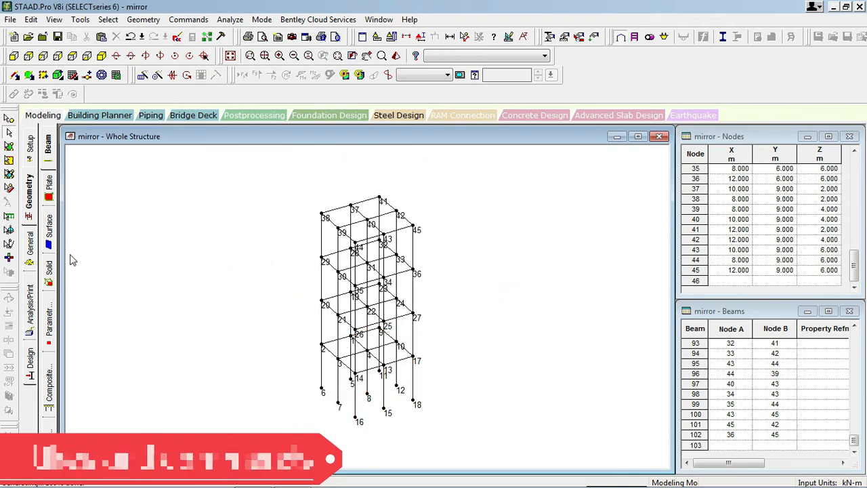
Define a rectangular concrete section property with YD 0.23 m and ZD 0.23 m
{"action": "left_click", "coordinate": [31, 207]}
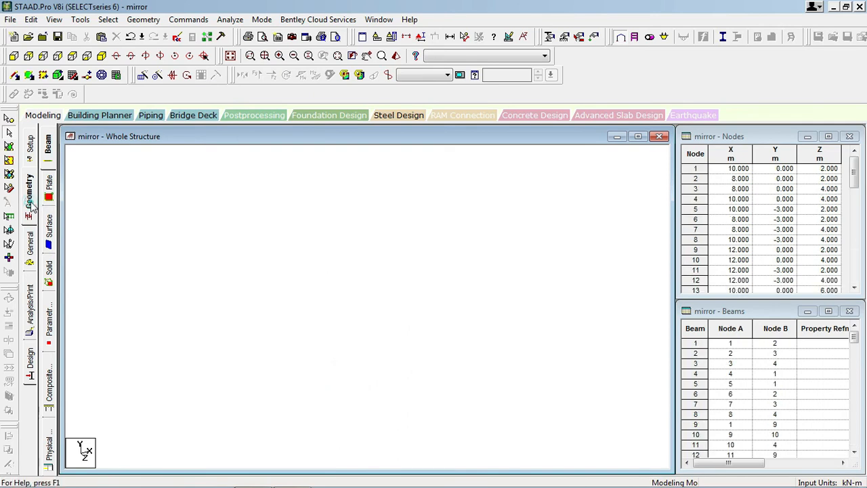
{"action": "left_click", "coordinate": [30, 237]}
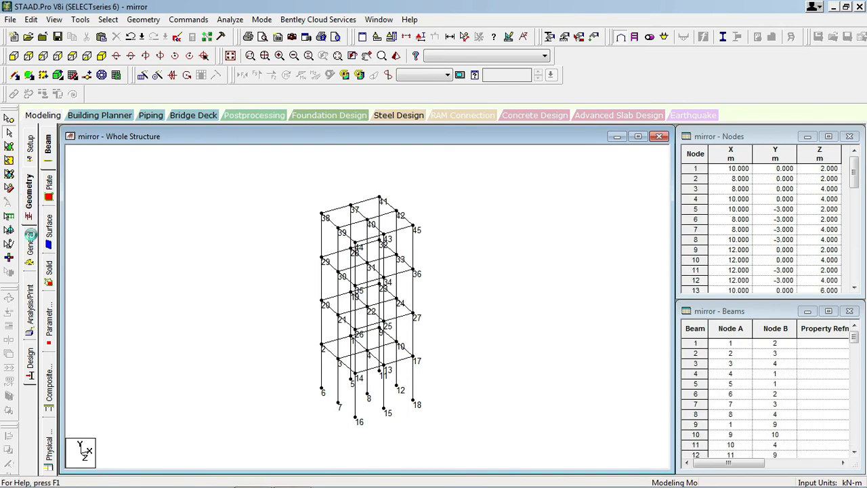
{"action": "left_click", "coordinate": [49, 164]}
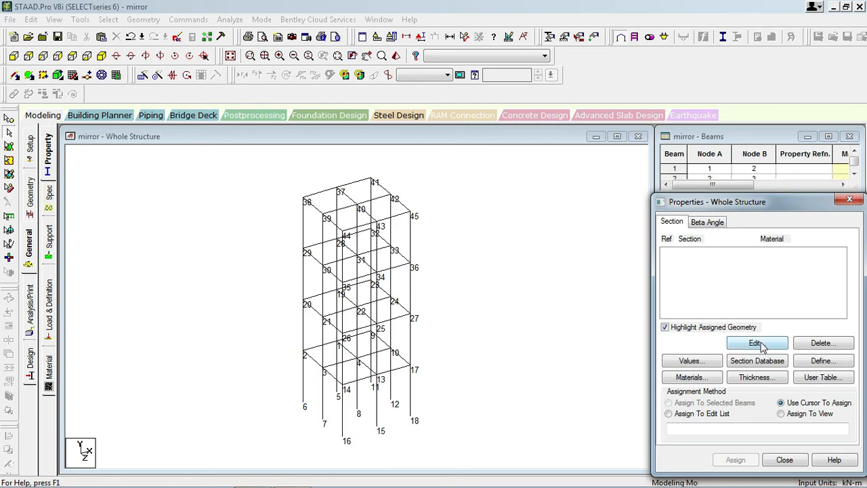
{"action": "left_click", "coordinate": [823, 361]}
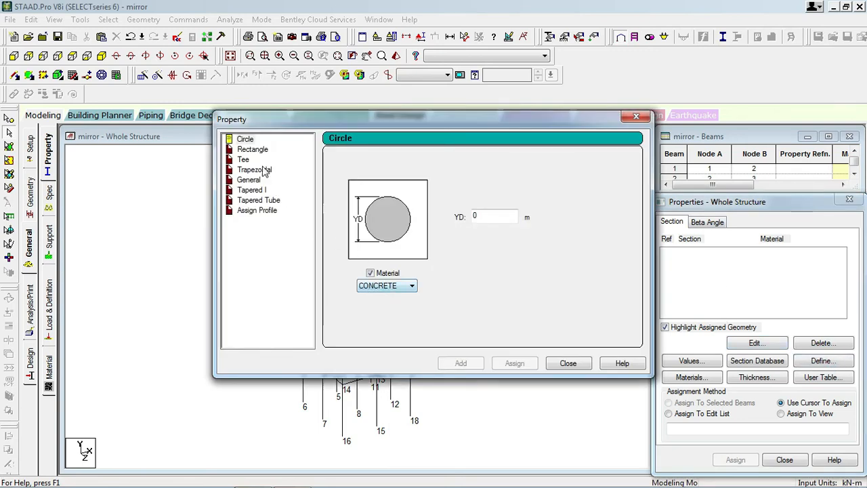
{"action": "left_click", "coordinate": [253, 149]}
{"action": "left_click", "coordinate": [481, 206]}
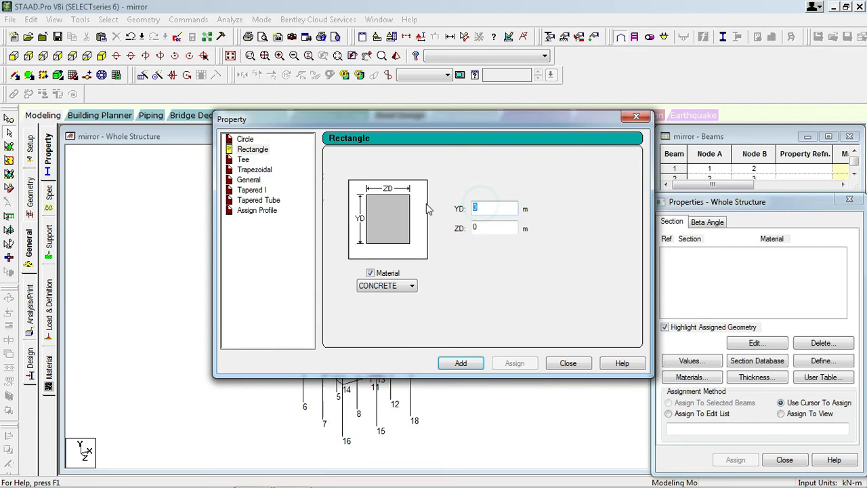
{"action": "type", "text": "0"}
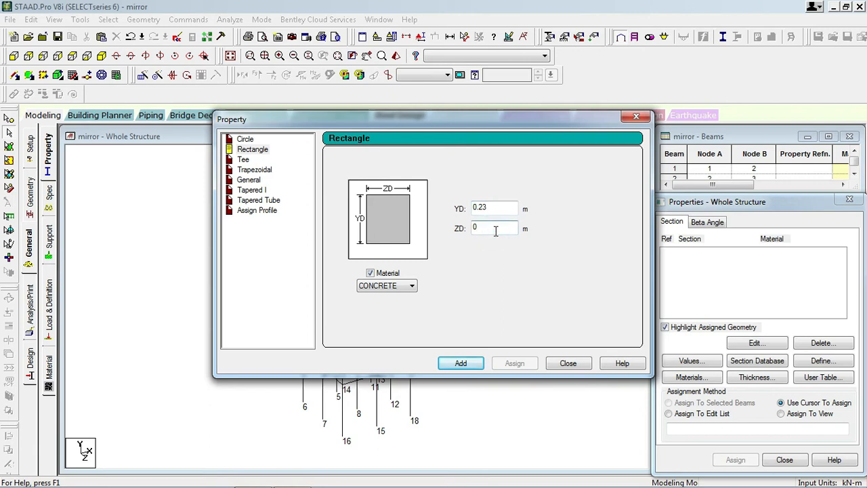
{"action": "type", "text": ".23"}
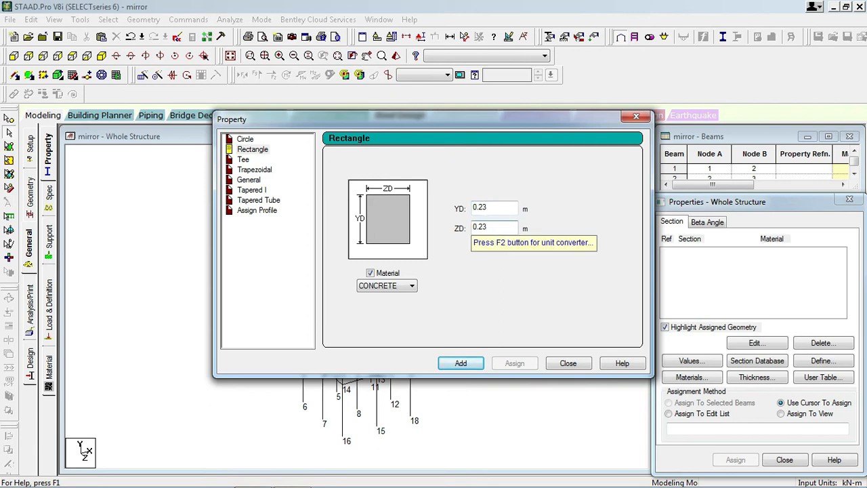
{"action": "left_click", "coordinate": [461, 364]}
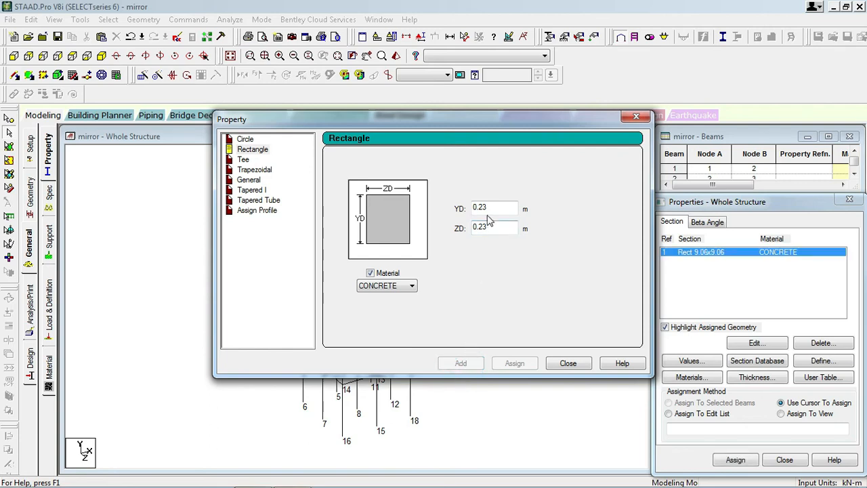
Define another rectangular concrete section property with YD 0.3 m and ZD 0.23 m, and finish defining sections
{"action": "left_click_drag", "start_coordinate": [490, 206], "coordinate": [447, 210]}
{"action": "type", "text": "0."}
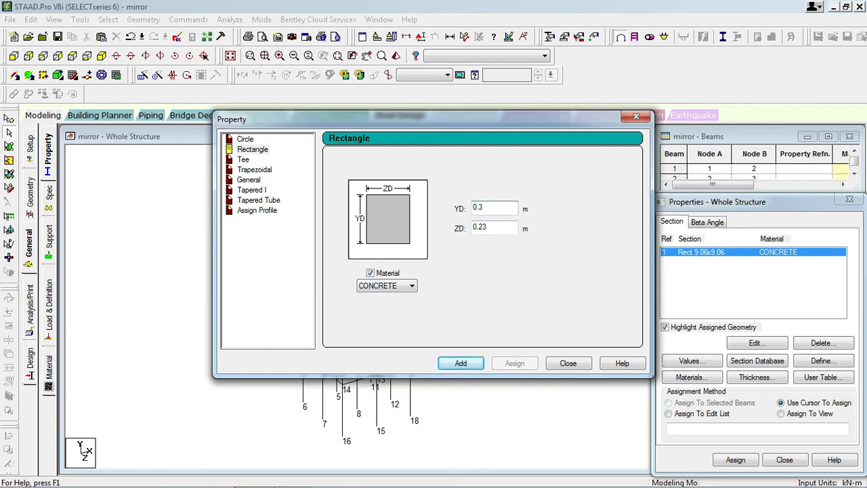
{"action": "left_click", "coordinate": [464, 362]}
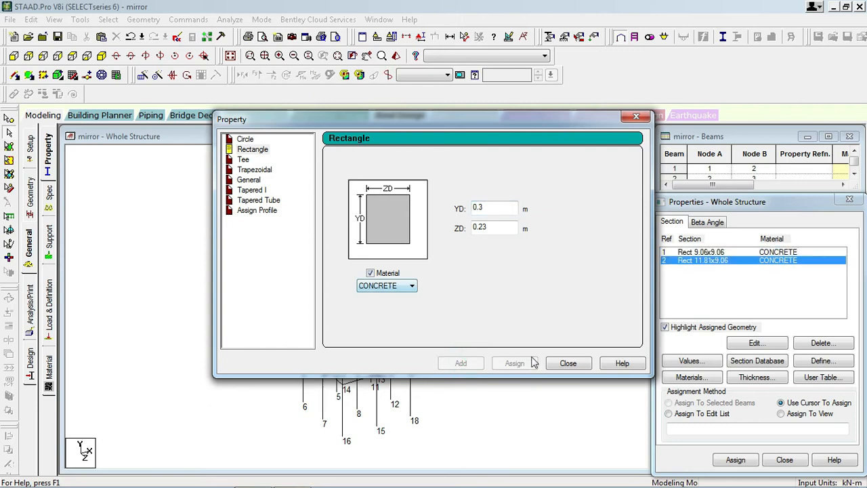
{"action": "left_click", "coordinate": [566, 364]}
Assign the Rect 9.06x9.06 concrete section to all beams parallel to the X and Z axes
{"action": "left_click", "coordinate": [715, 253]}
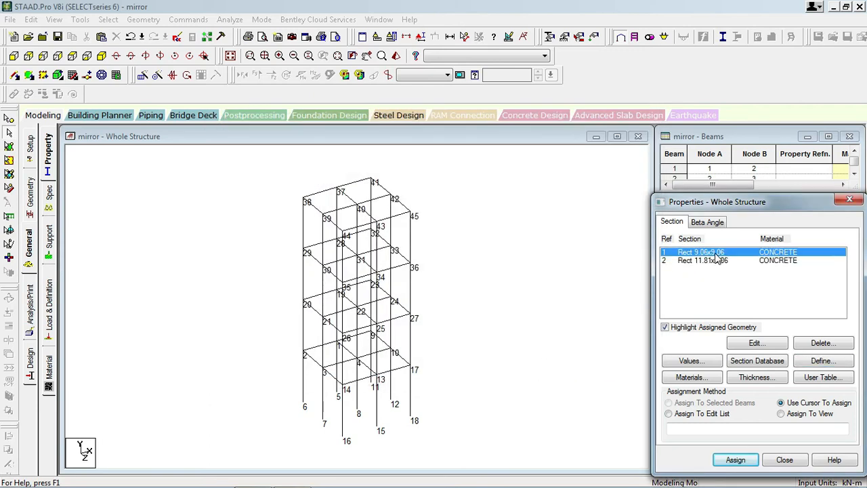
{"action": "left_click", "coordinate": [143, 20]}
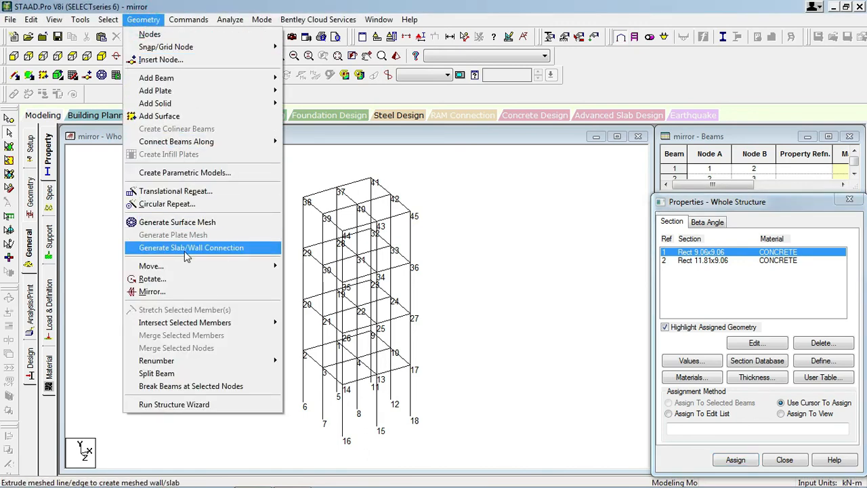
{"action": "mouse_move", "coordinate": [109, 20]}
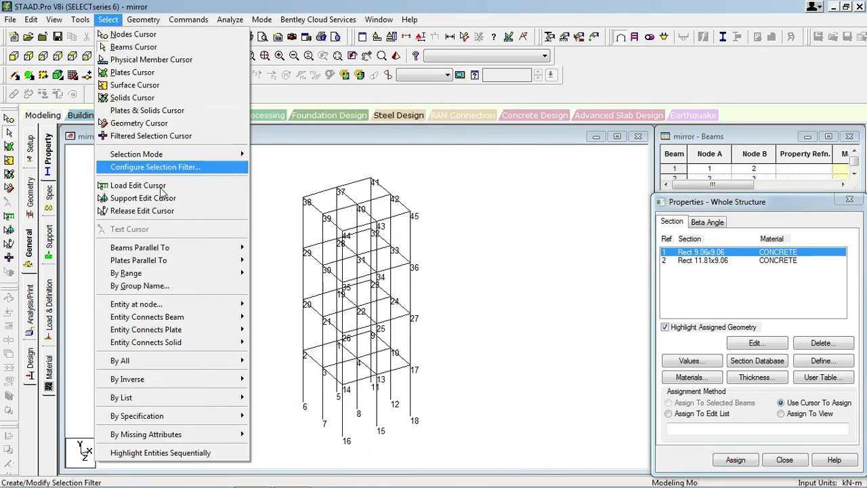
{"action": "mouse_move", "coordinate": [168, 261]}
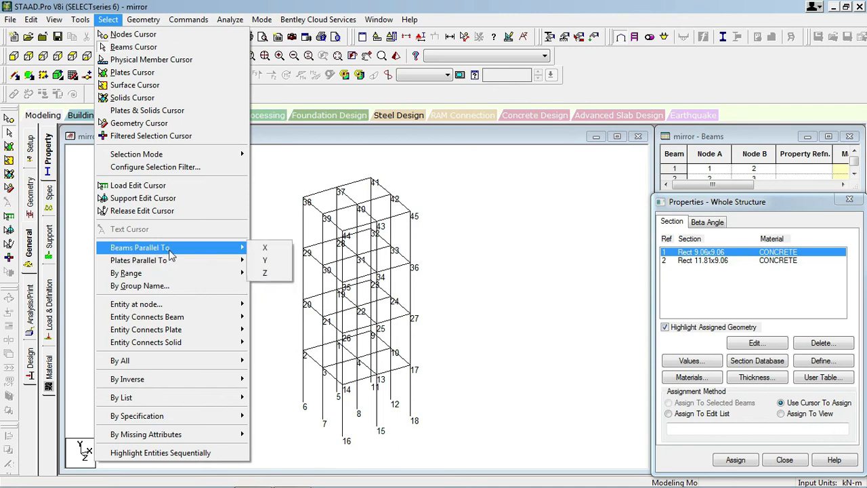
{"action": "left_click", "coordinate": [268, 248]}
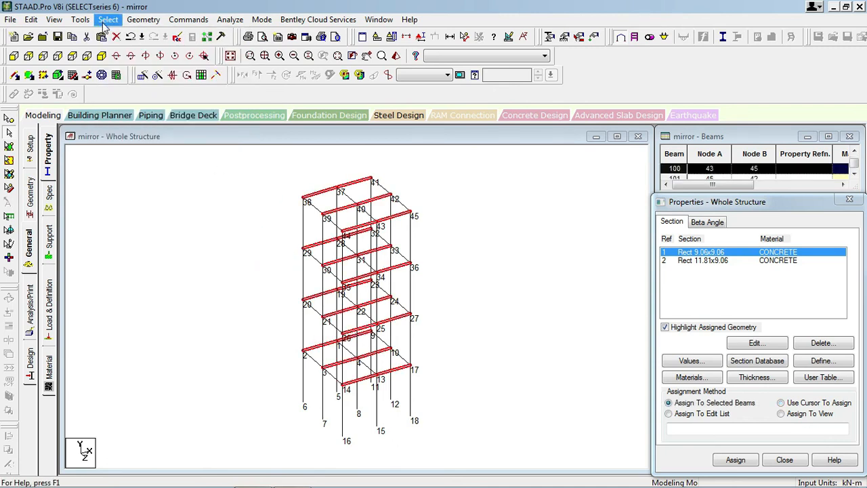
{"action": "left_click", "coordinate": [108, 20]}
{"action": "mouse_move", "coordinate": [196, 248]}
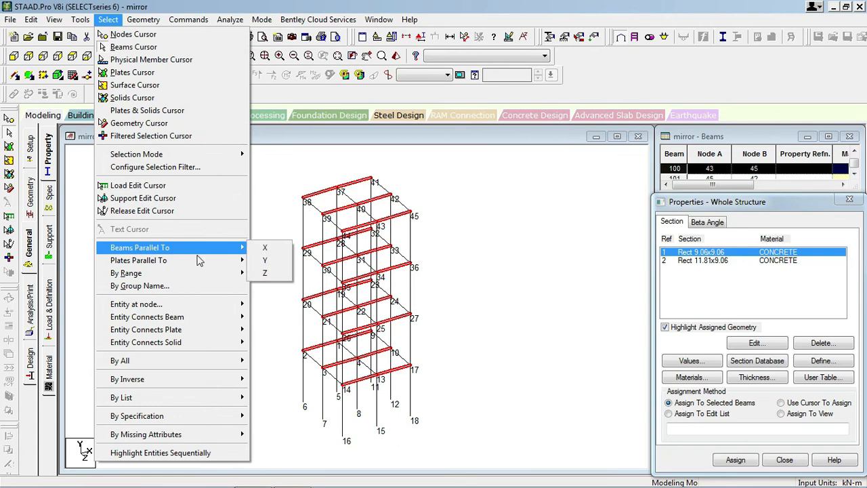
{"action": "left_click", "coordinate": [276, 276]}
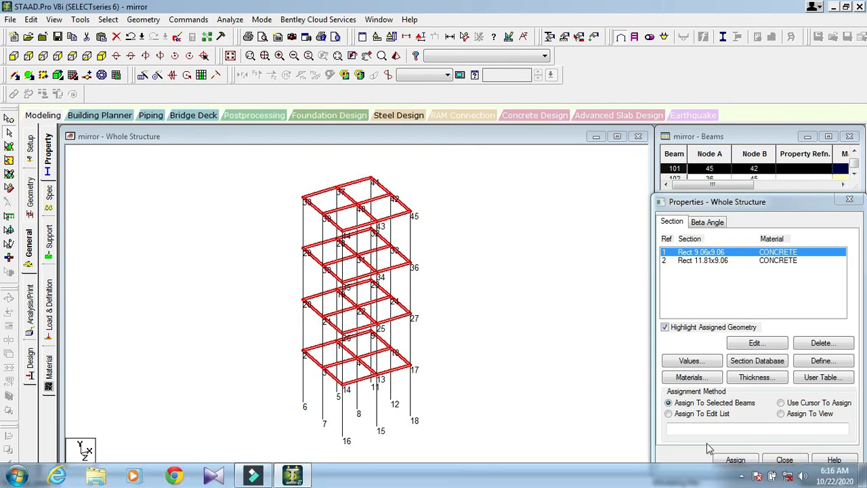
{"action": "left_click", "coordinate": [736, 460]}
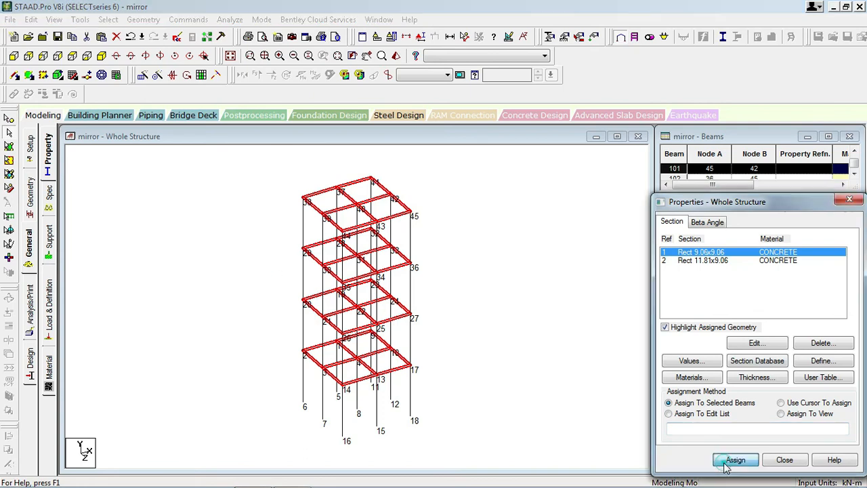
{"action": "left_click", "coordinate": [769, 368]}
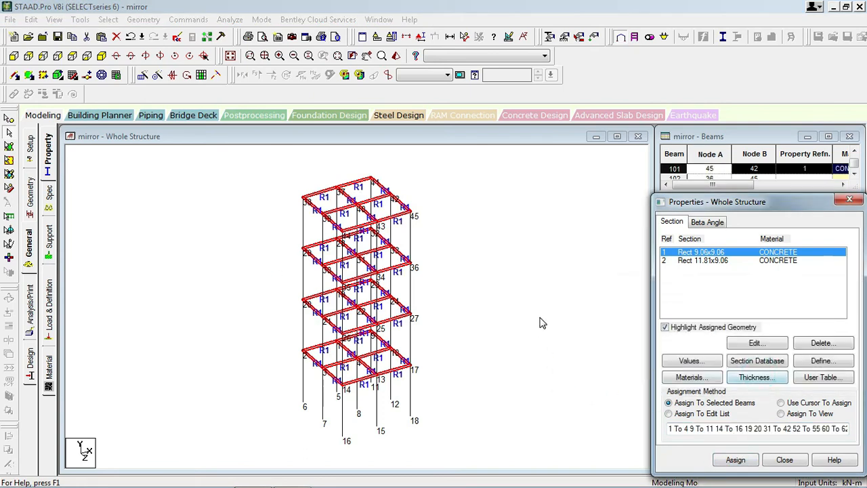
Assign the Rect 11.81x9.06 concrete section to all columns, the members parallel to the Y axis
{"action": "left_click", "coordinate": [108, 19]}
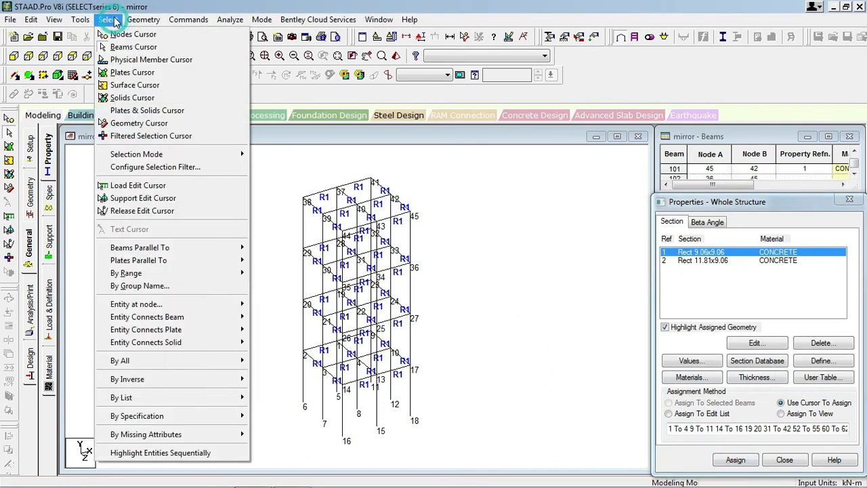
{"action": "left_click", "coordinate": [708, 261]}
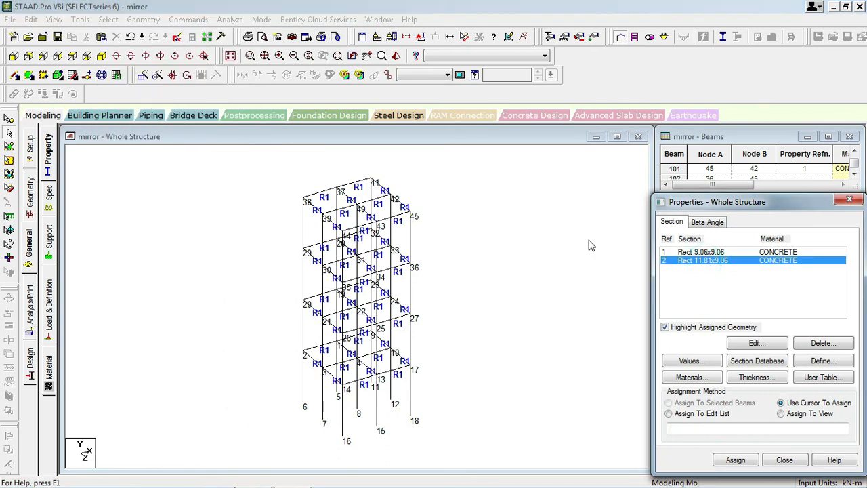
{"action": "left_click", "coordinate": [109, 19]}
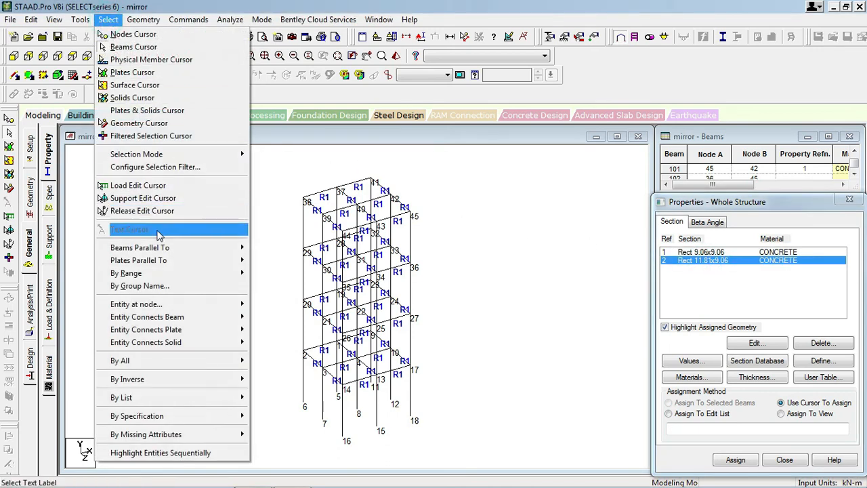
{"action": "mouse_move", "coordinate": [159, 250]}
{"action": "left_click", "coordinate": [265, 260]}
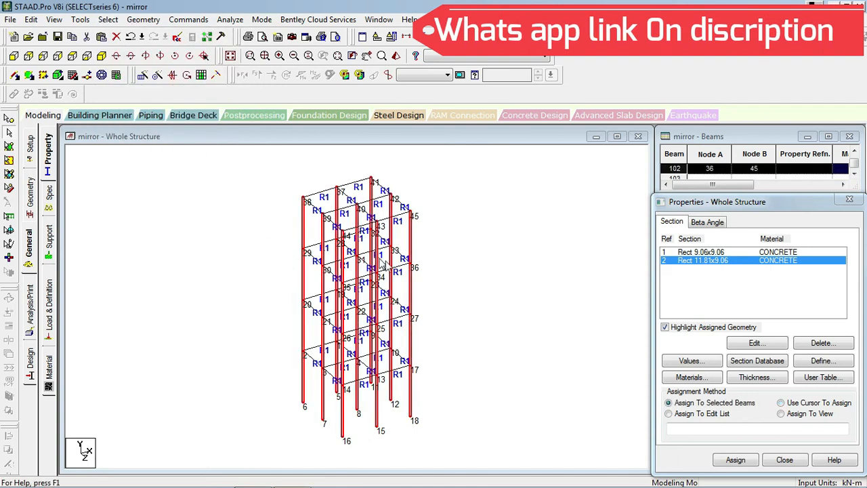
{"action": "left_click", "coordinate": [736, 458]}
{"action": "left_click", "coordinate": [771, 370]}
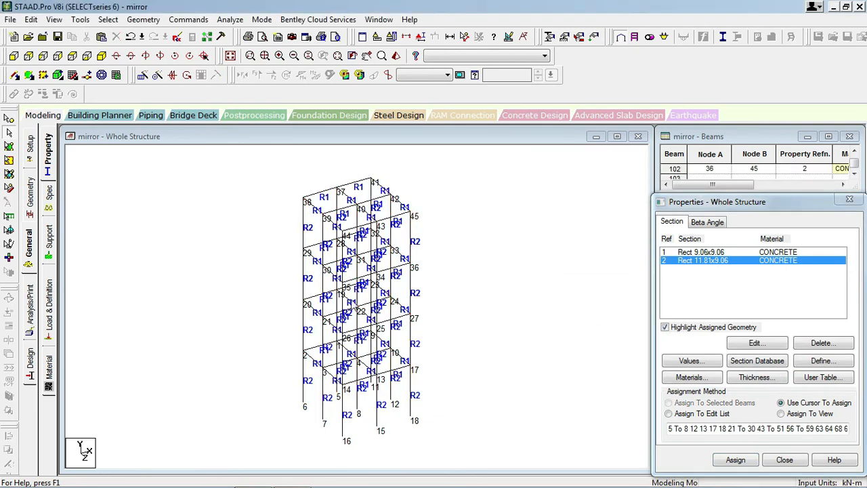
{"action": "left_click", "coordinate": [493, 294]}
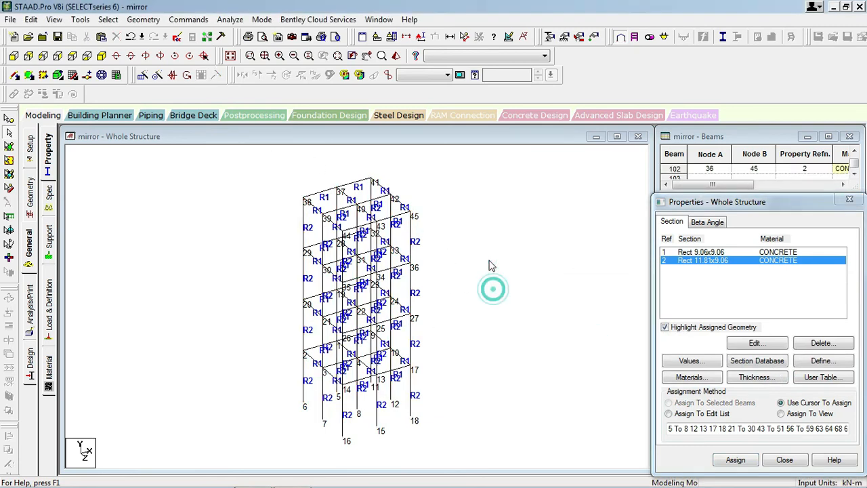
Show the frame in a maximized 3D rendered view without the section properties window, and inspect it from another angle
{"action": "left_click", "coordinate": [394, 61]}
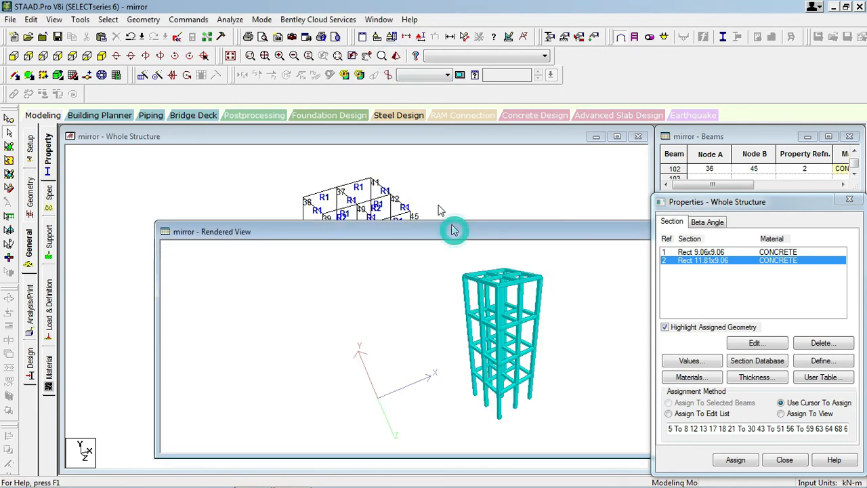
{"action": "left_click_drag", "start_coordinate": [451, 228], "coordinate": [396, 152]}
{"action": "left_click", "coordinate": [759, 156]}
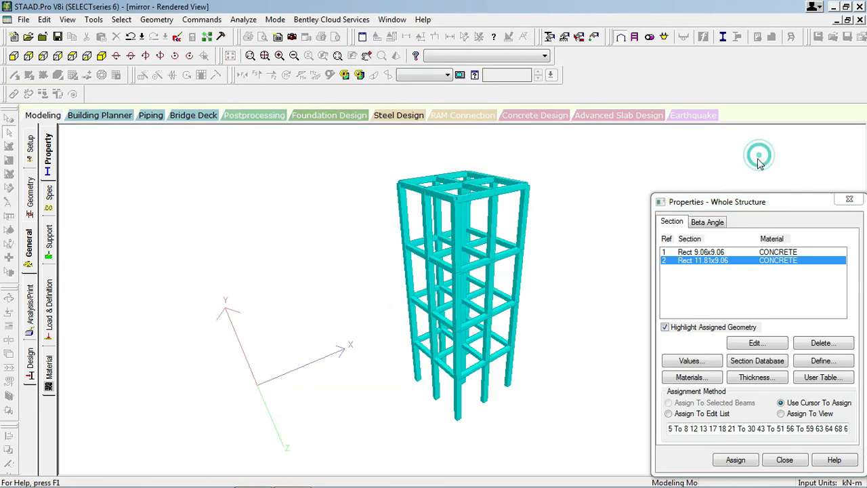
{"action": "left_click", "coordinate": [851, 202]}
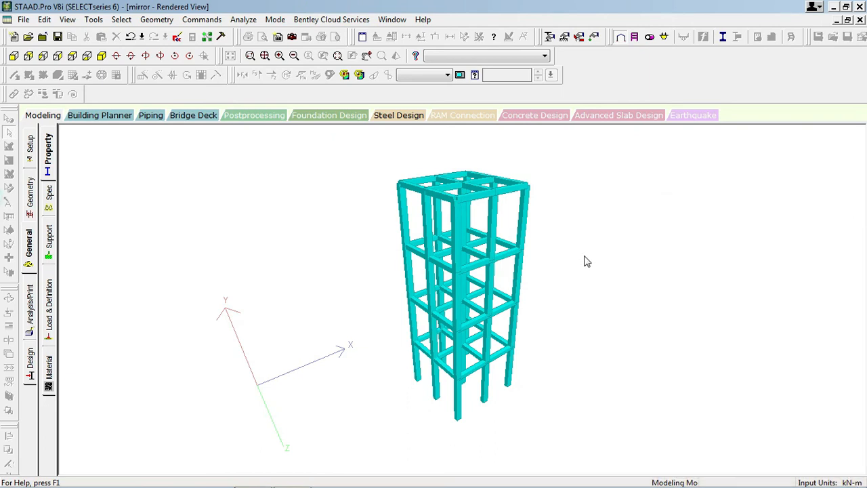
{"action": "left_click_drag", "start_coordinate": [357, 298], "coordinate": [641, 274]}
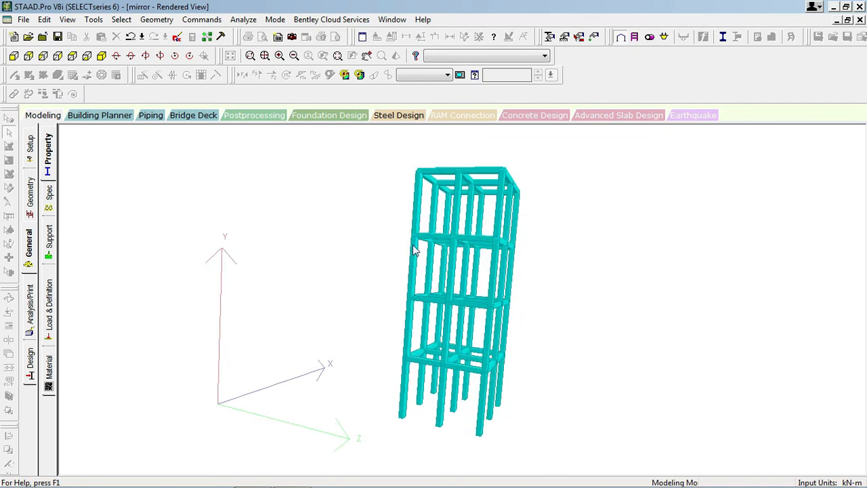